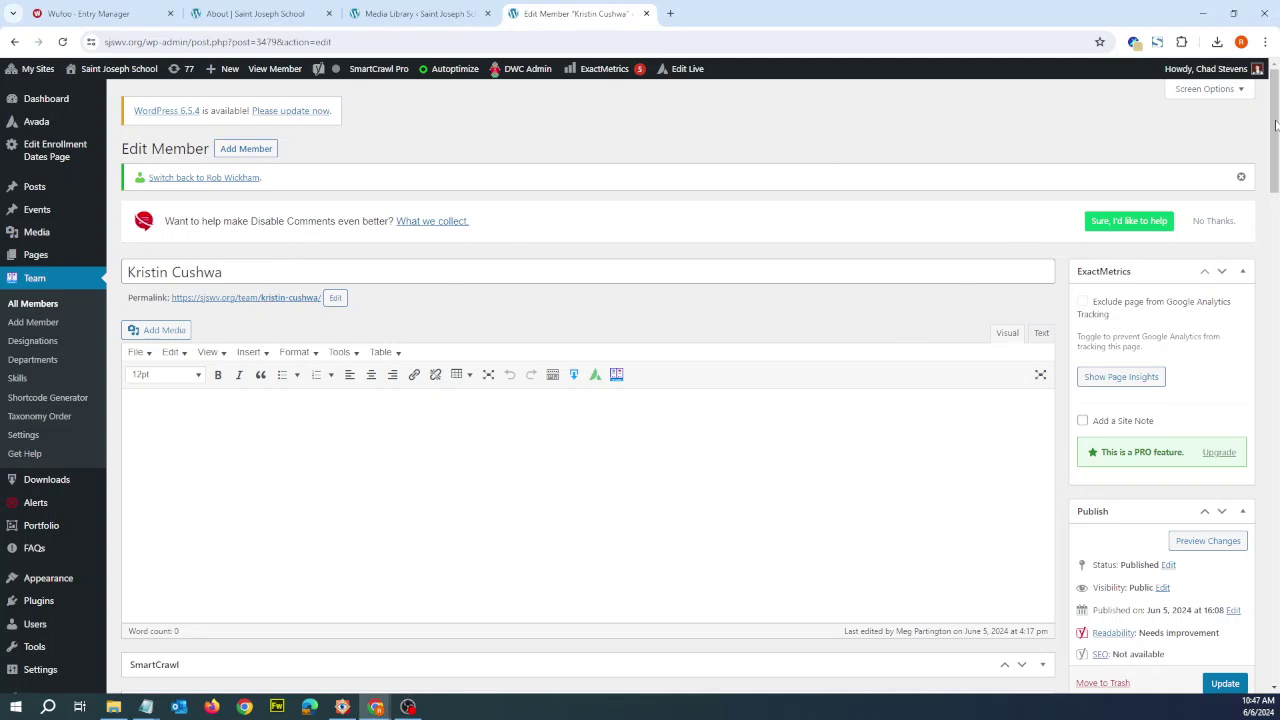
Copy the member's school email address and paste it into a new Email-type Member Social Link.
drag(1275, 124, 1272, 218)
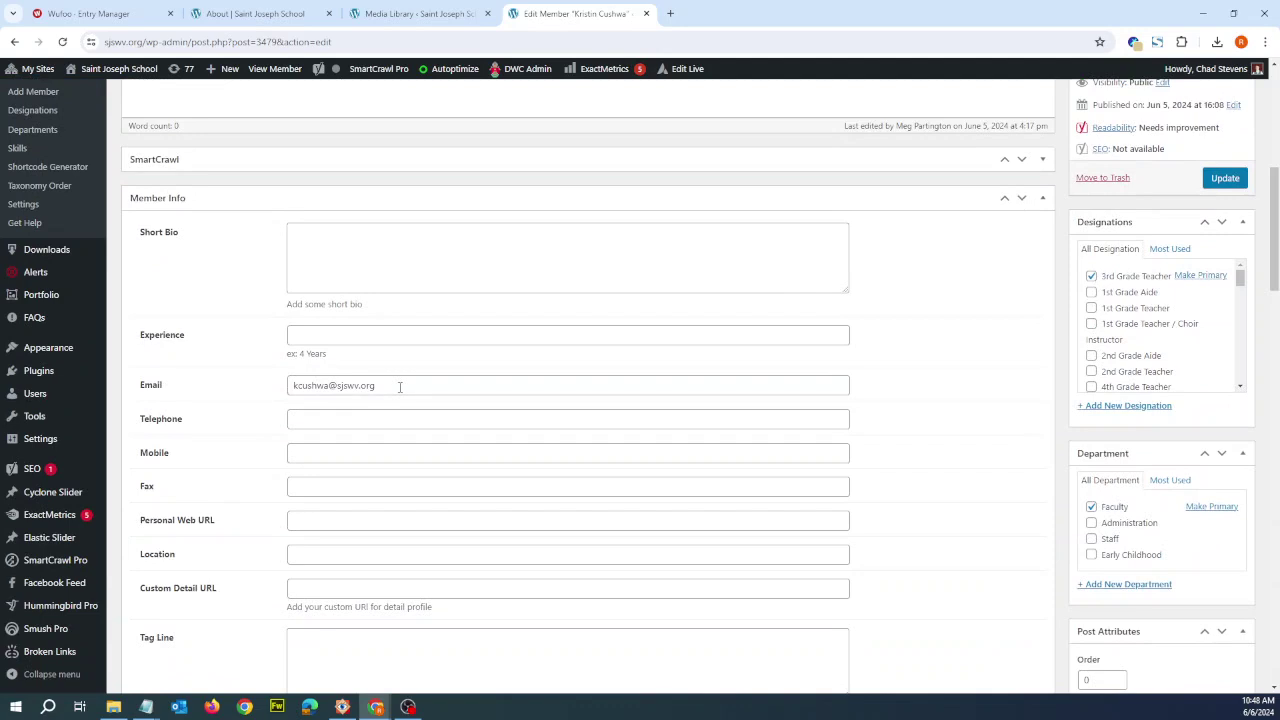
drag(396, 387, 263, 392)
key(ctrl+c)
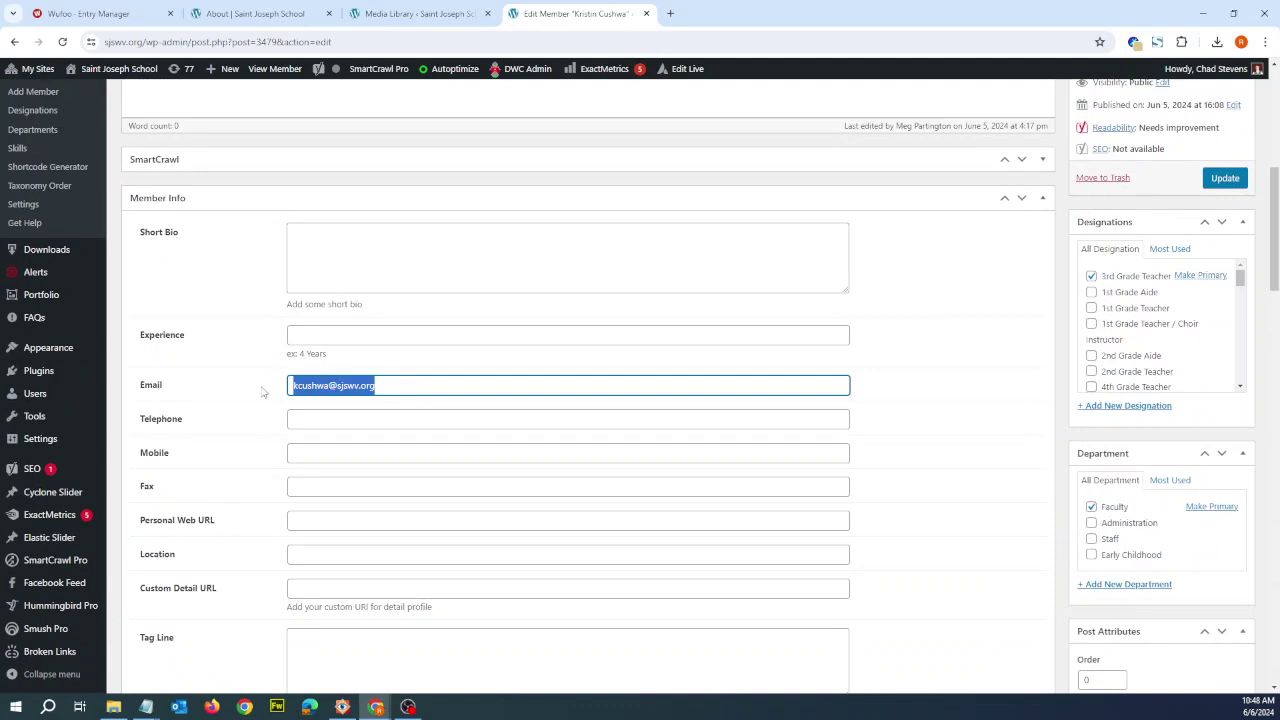
scroll(402, 427, down, 4)
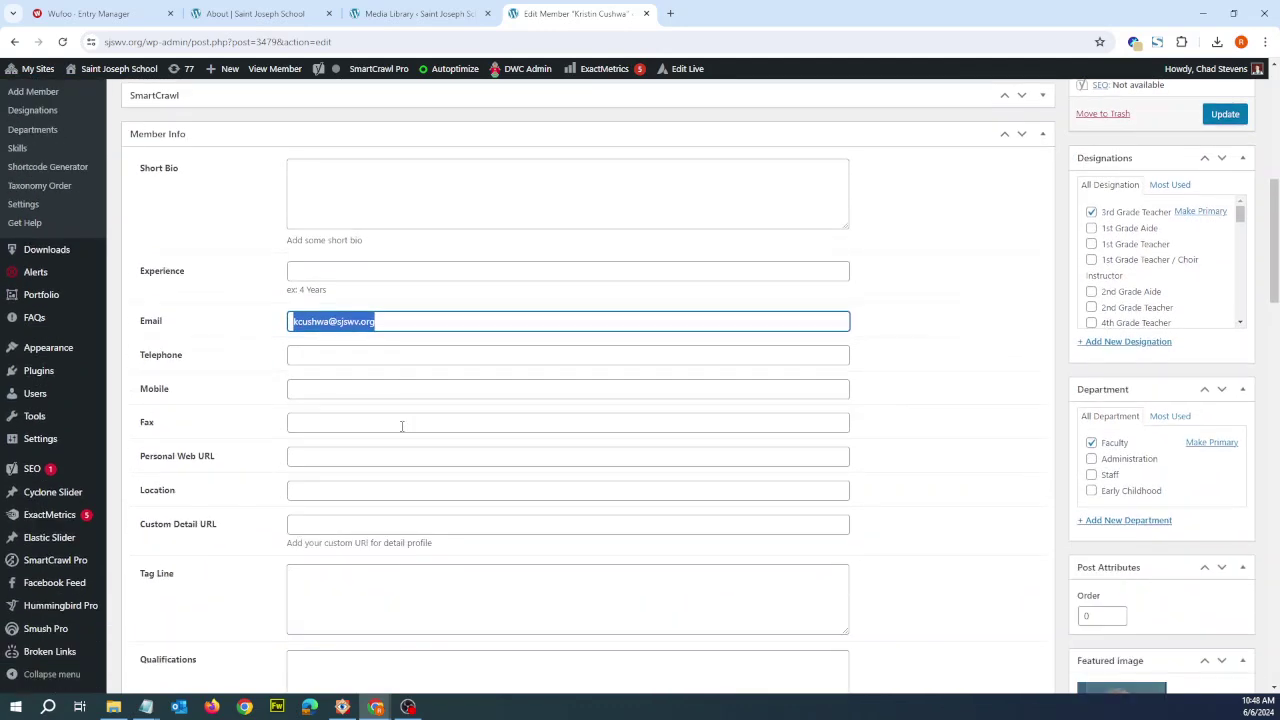
scroll(402, 427, down, 3)
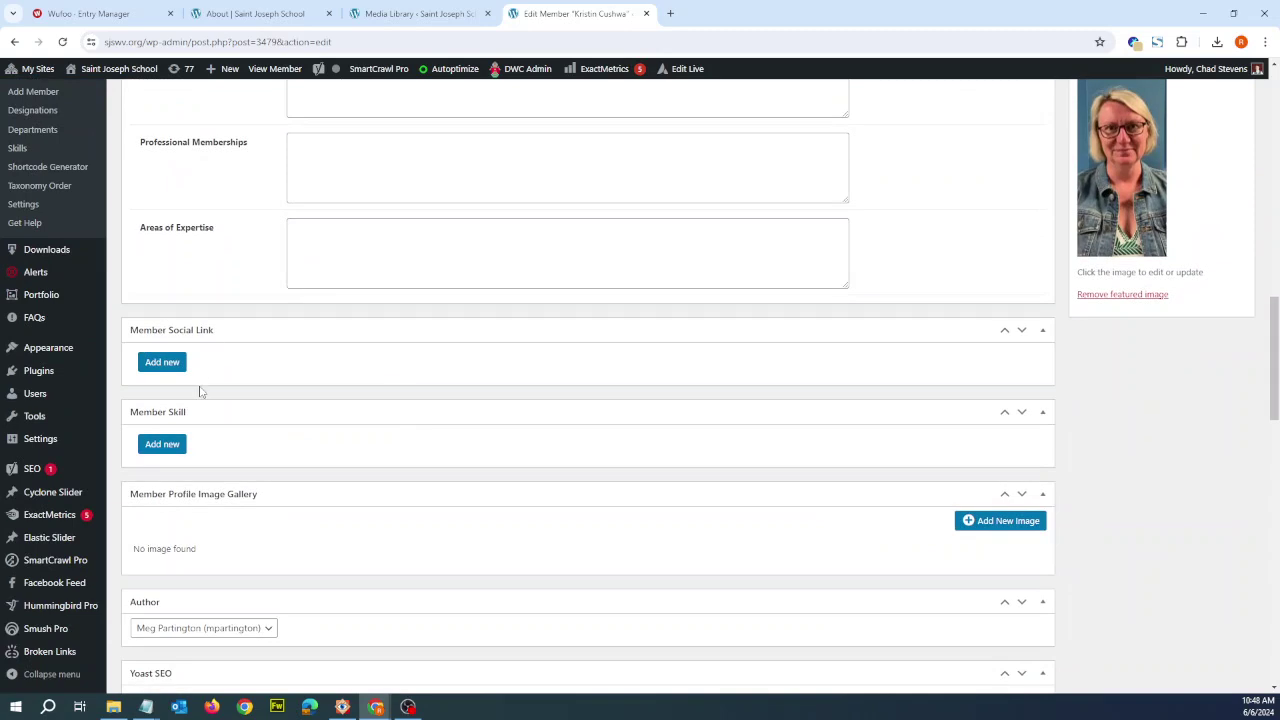
click(164, 367)
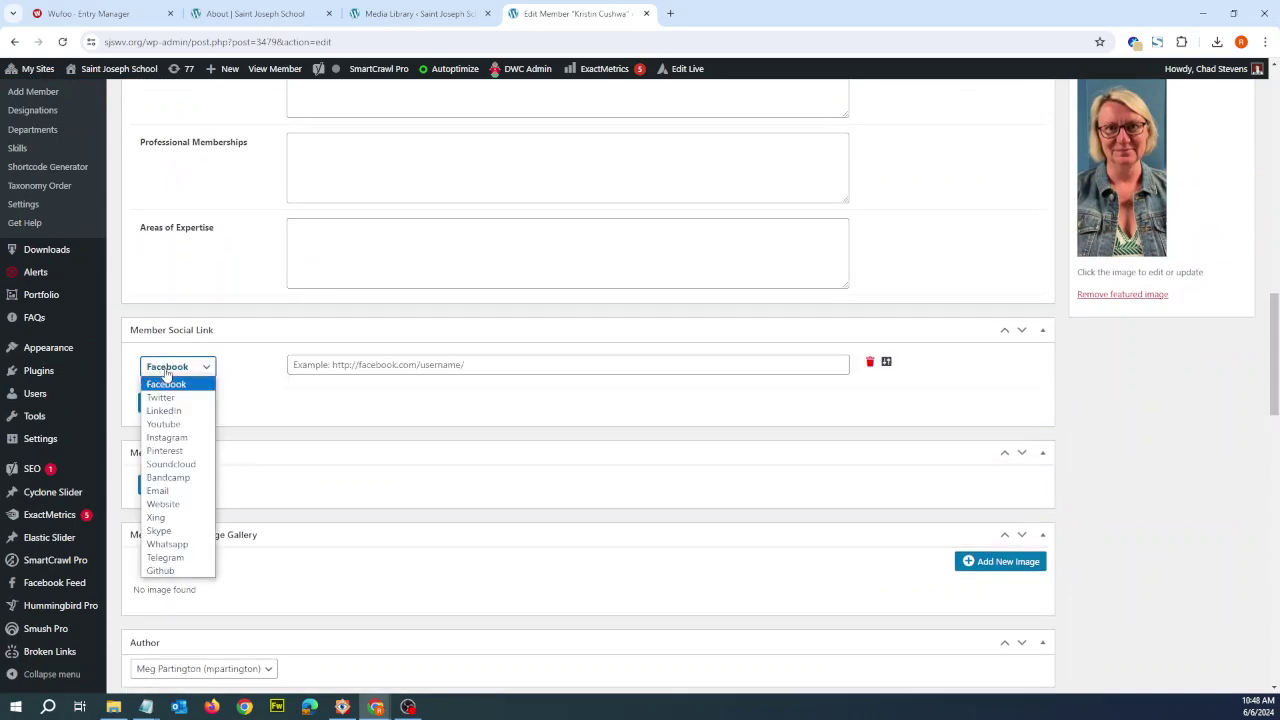
click(162, 490)
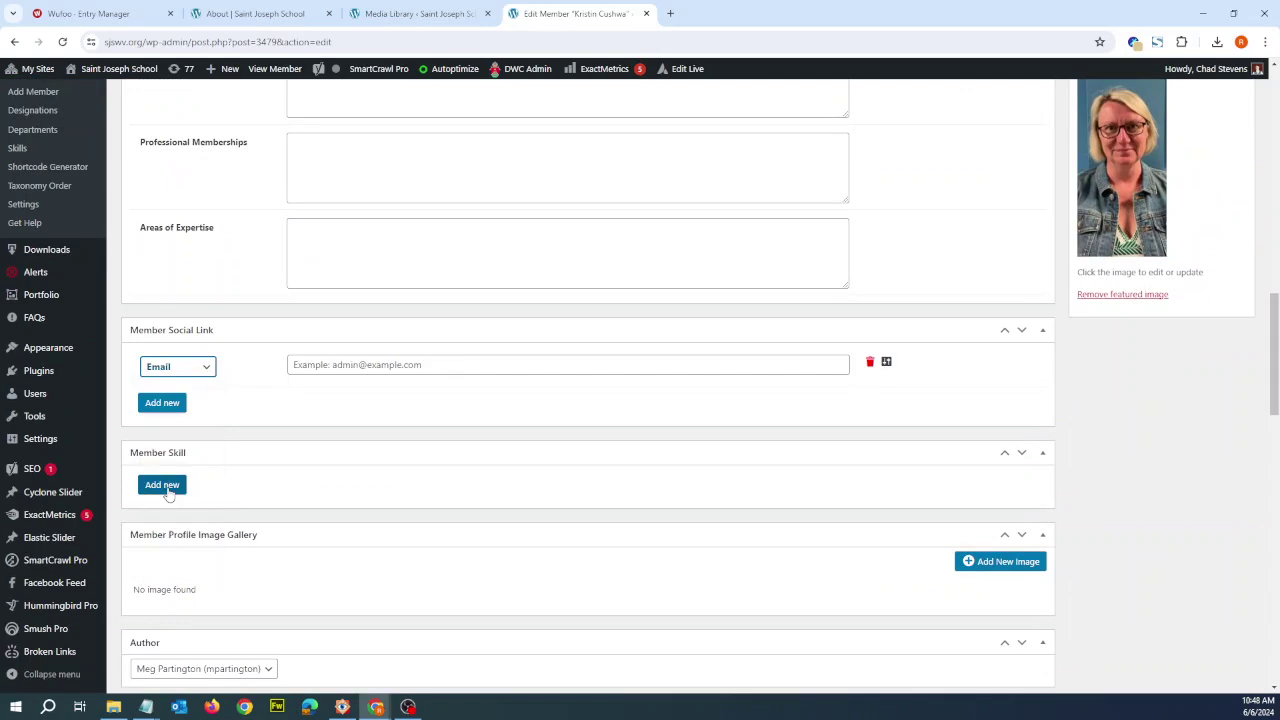
click(347, 365)
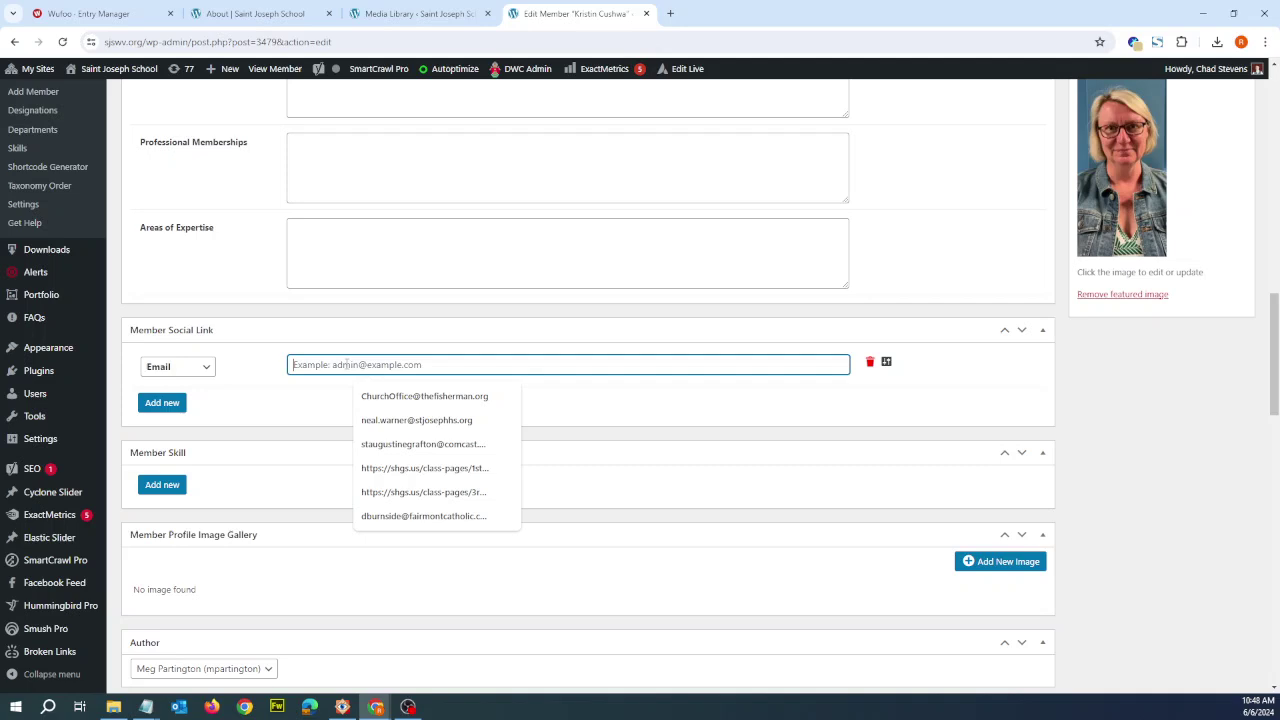
key(ctrl+v)
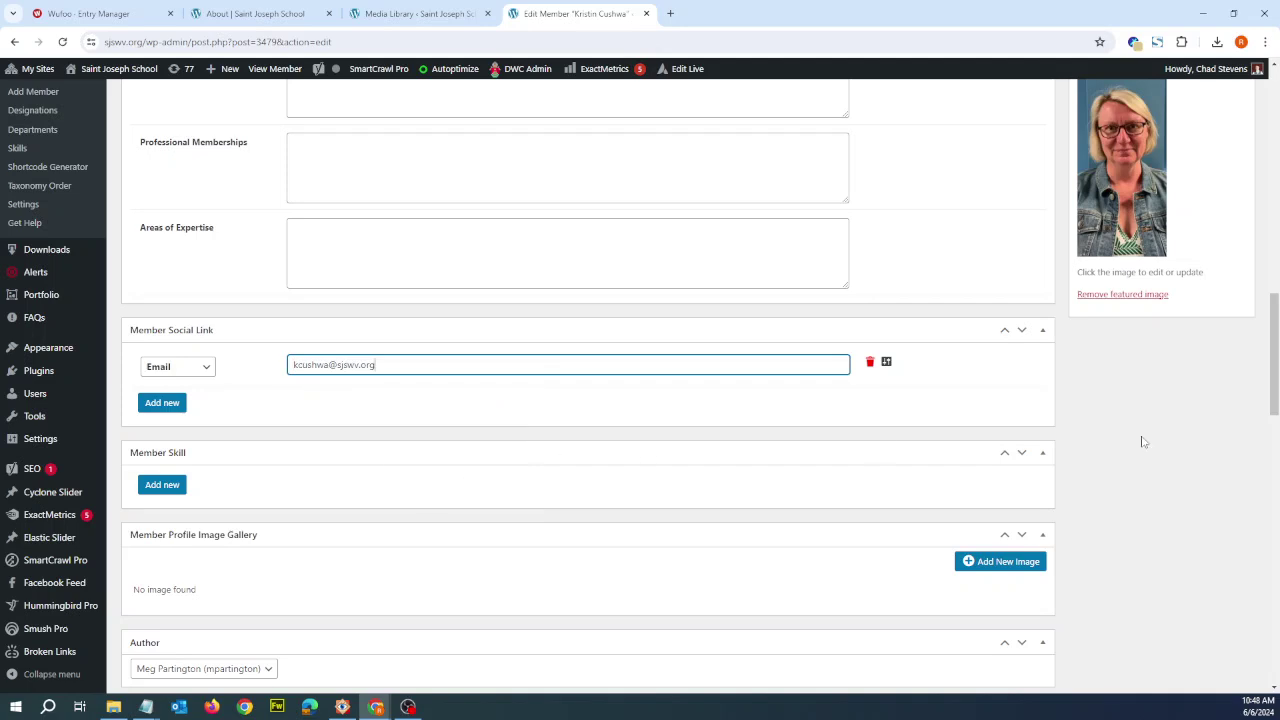
scroll(1143, 440, up, 5)
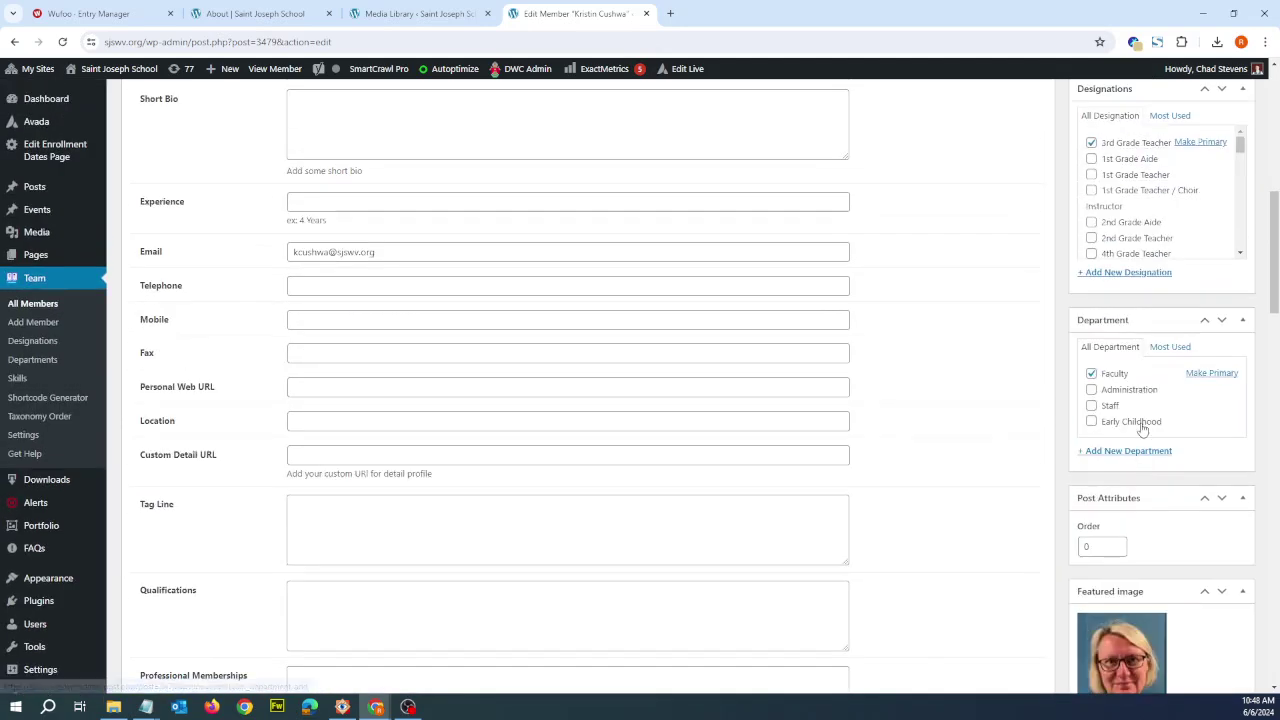
Update the member entry so the Email social link is saved.
scroll(1143, 428, up, 2)
click(1224, 245)
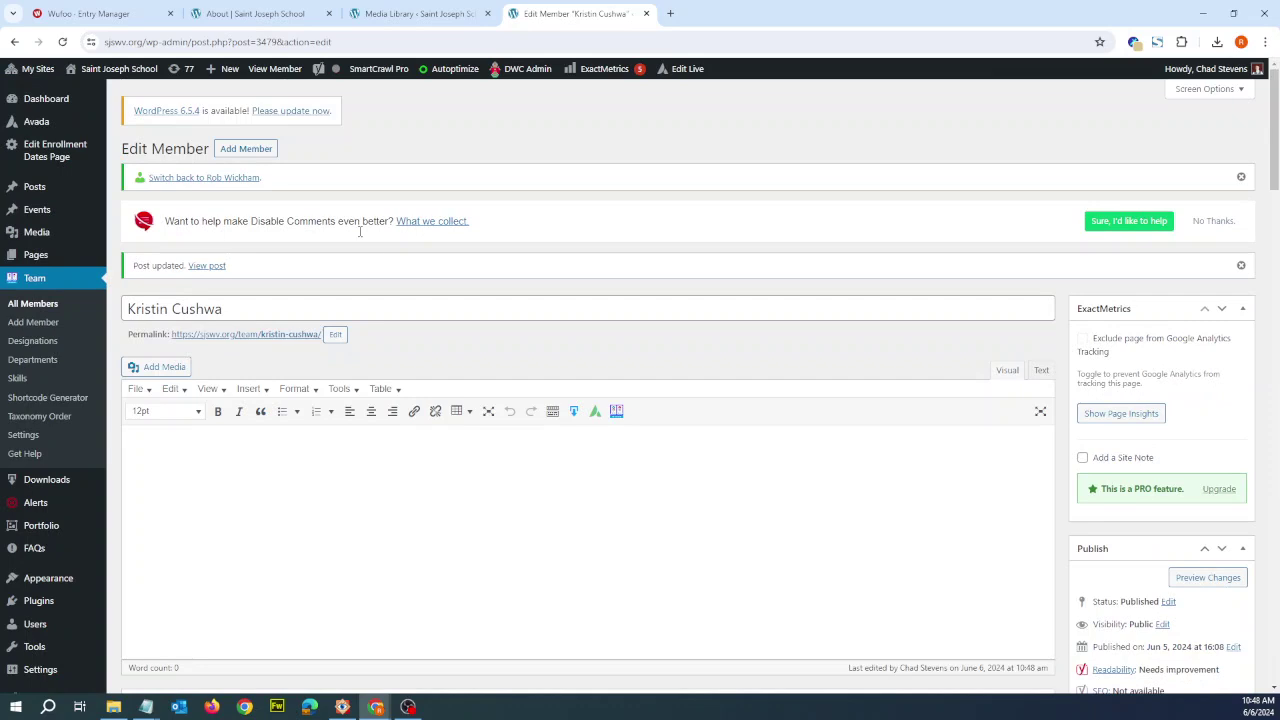
scroll(360, 235, down, 3)
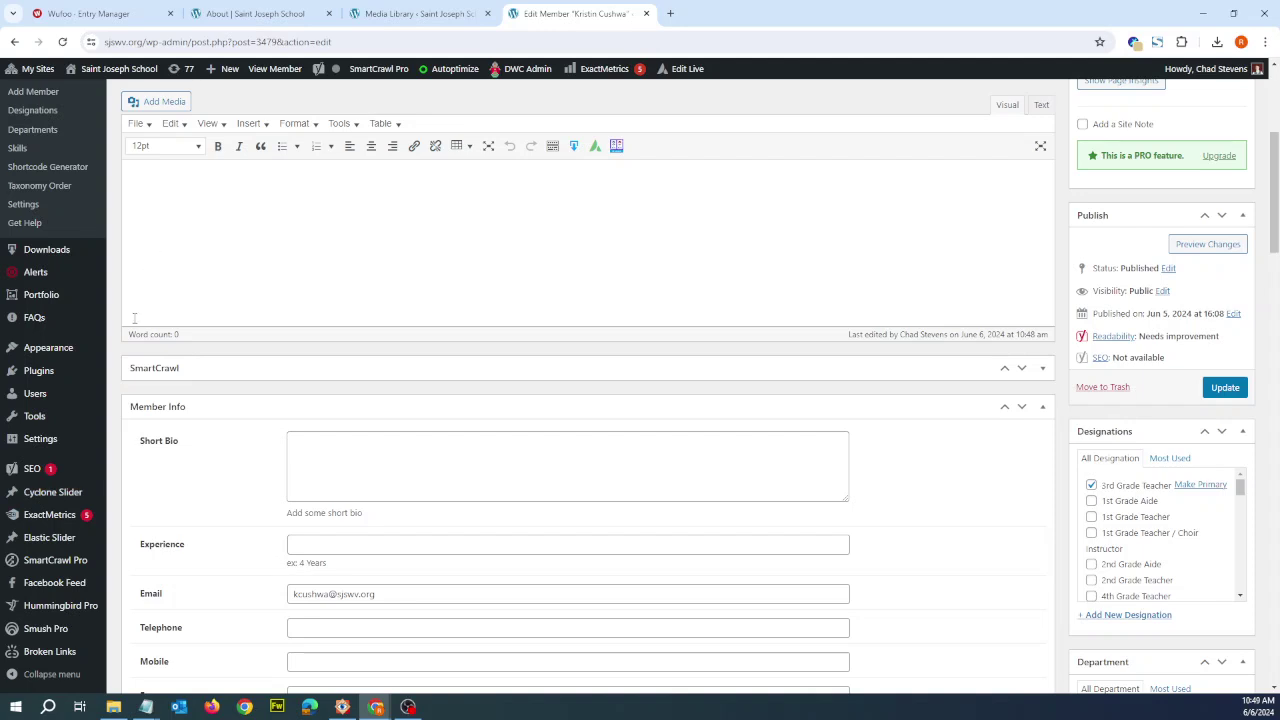
Go to Team > All Members and scroll through the member rows.
scroll(100, 256, up, 2)
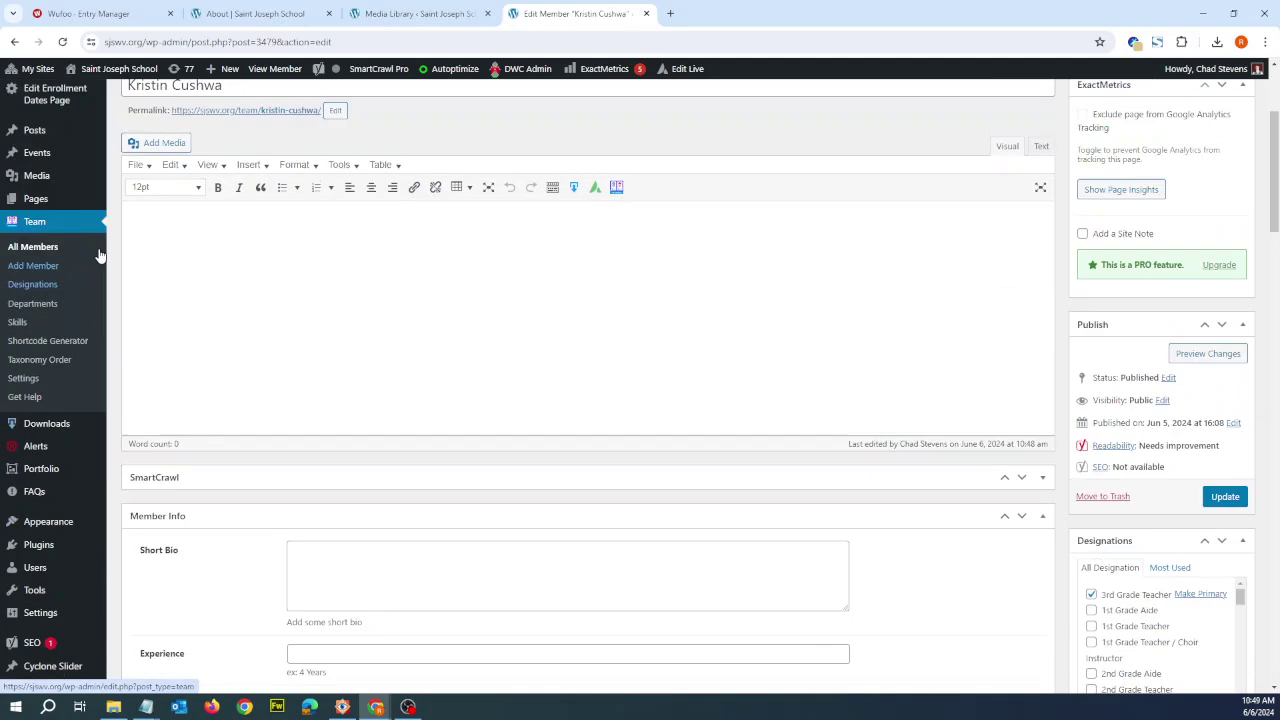
click(44, 272)
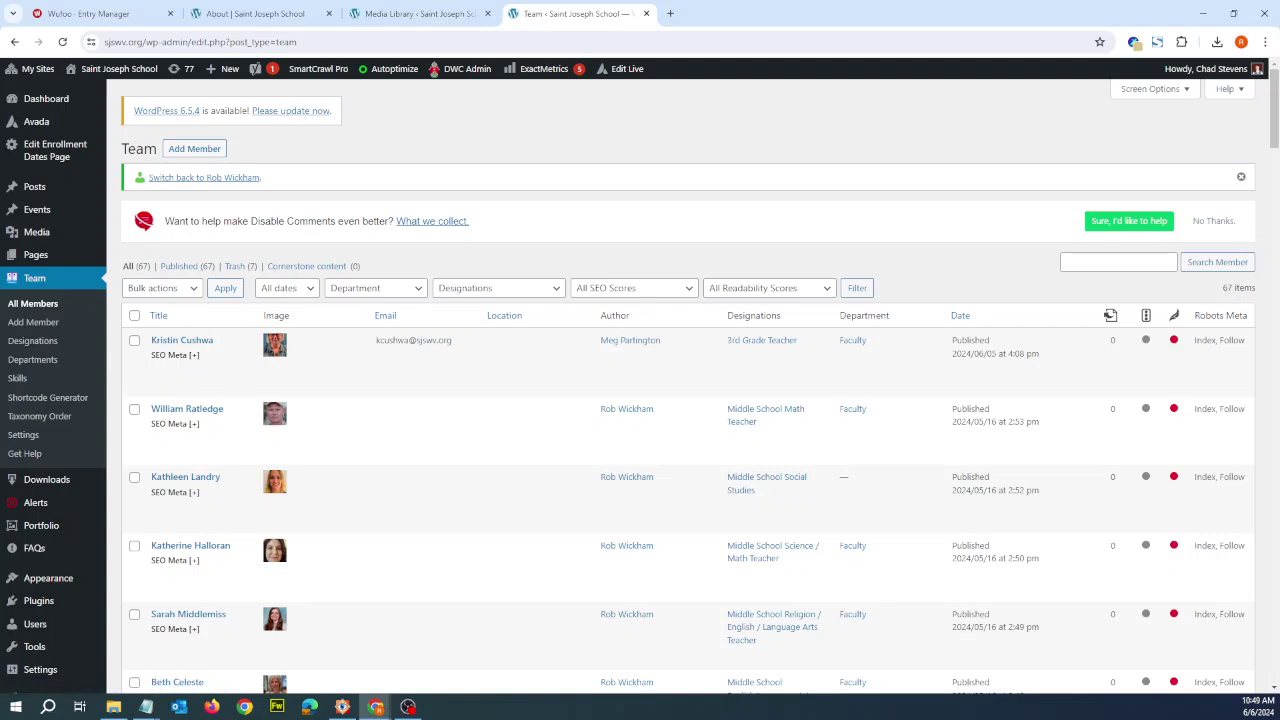
scroll(1275, 128, down, 1)
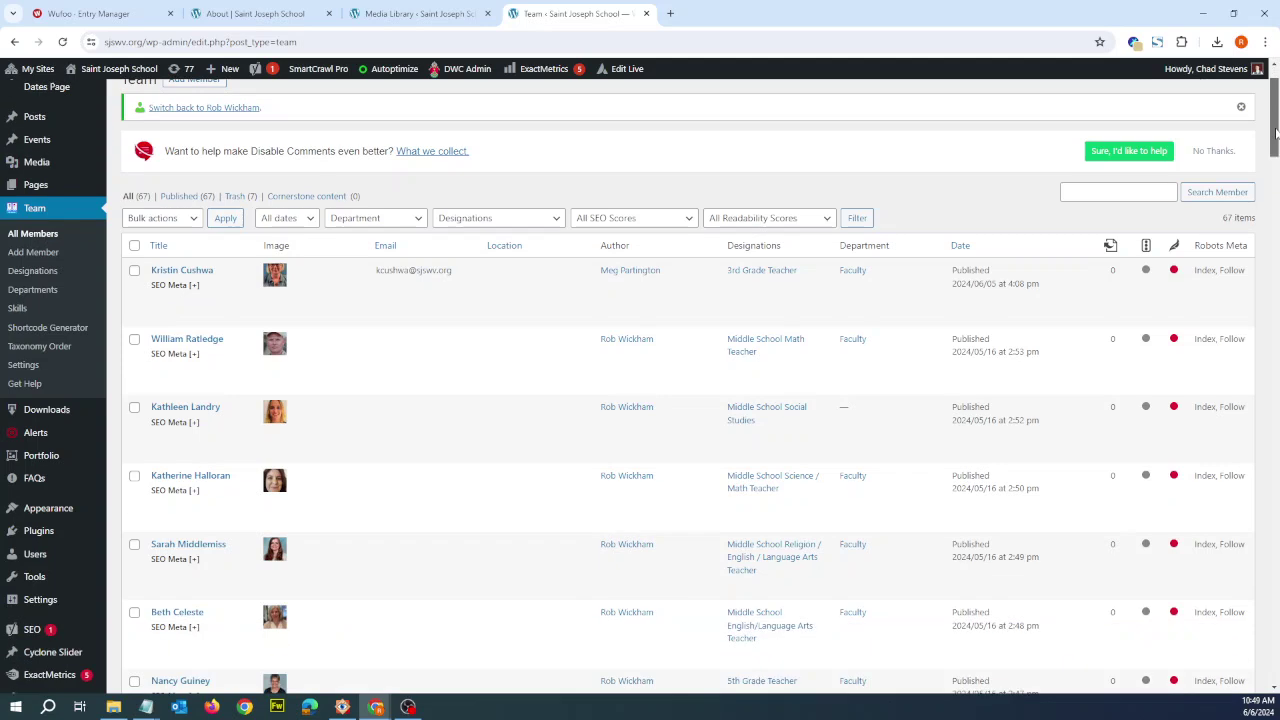
scroll(1275, 128, down, 3)
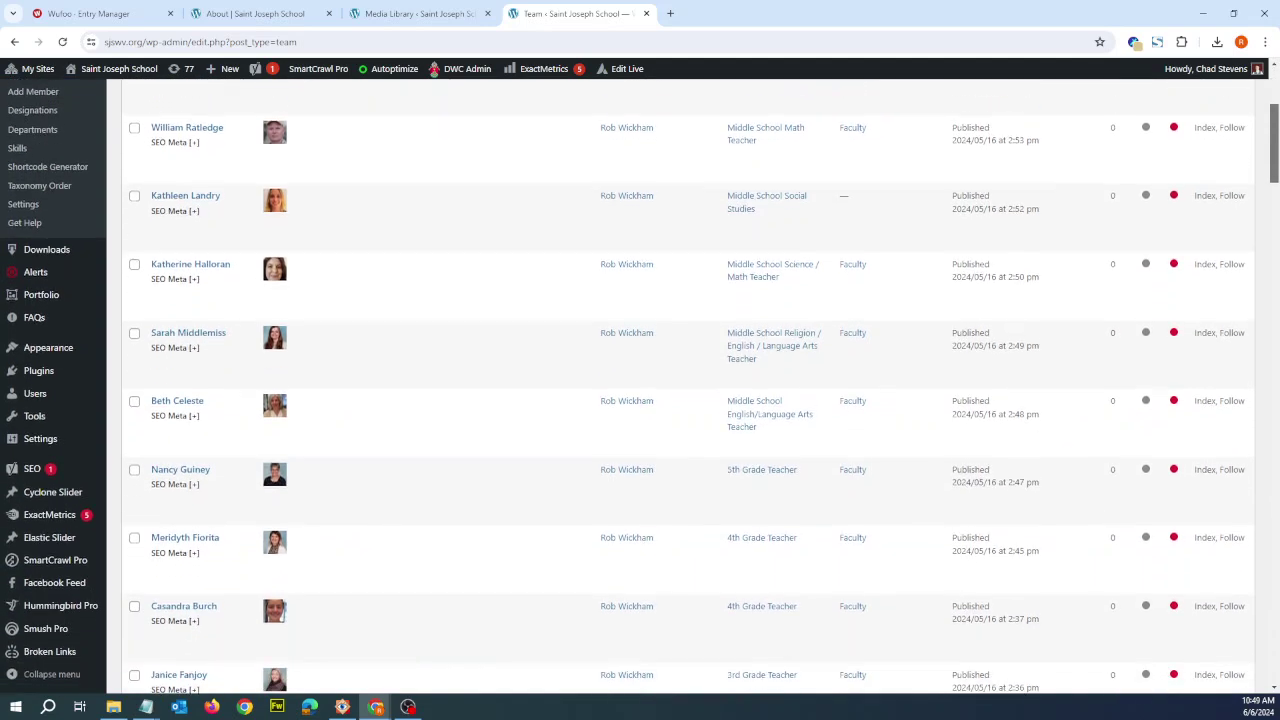
scroll(271, 580, down, 1)
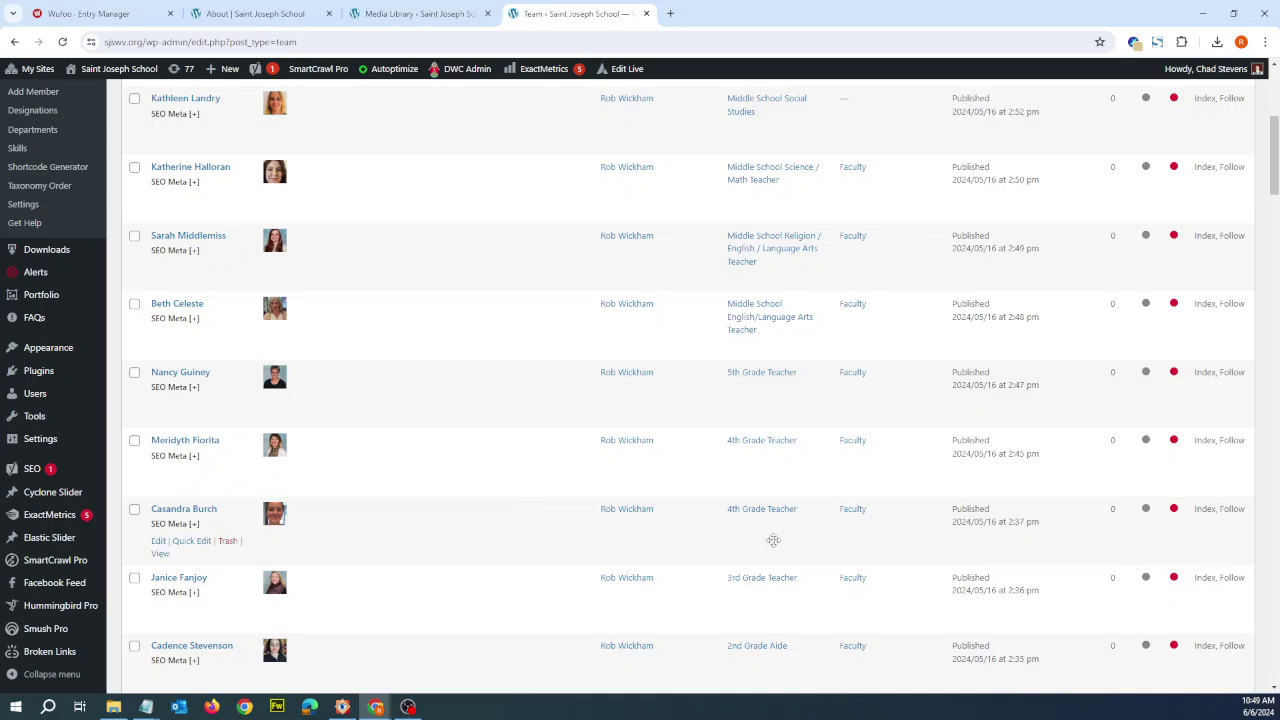
scroll(1275, 165, up, 3)
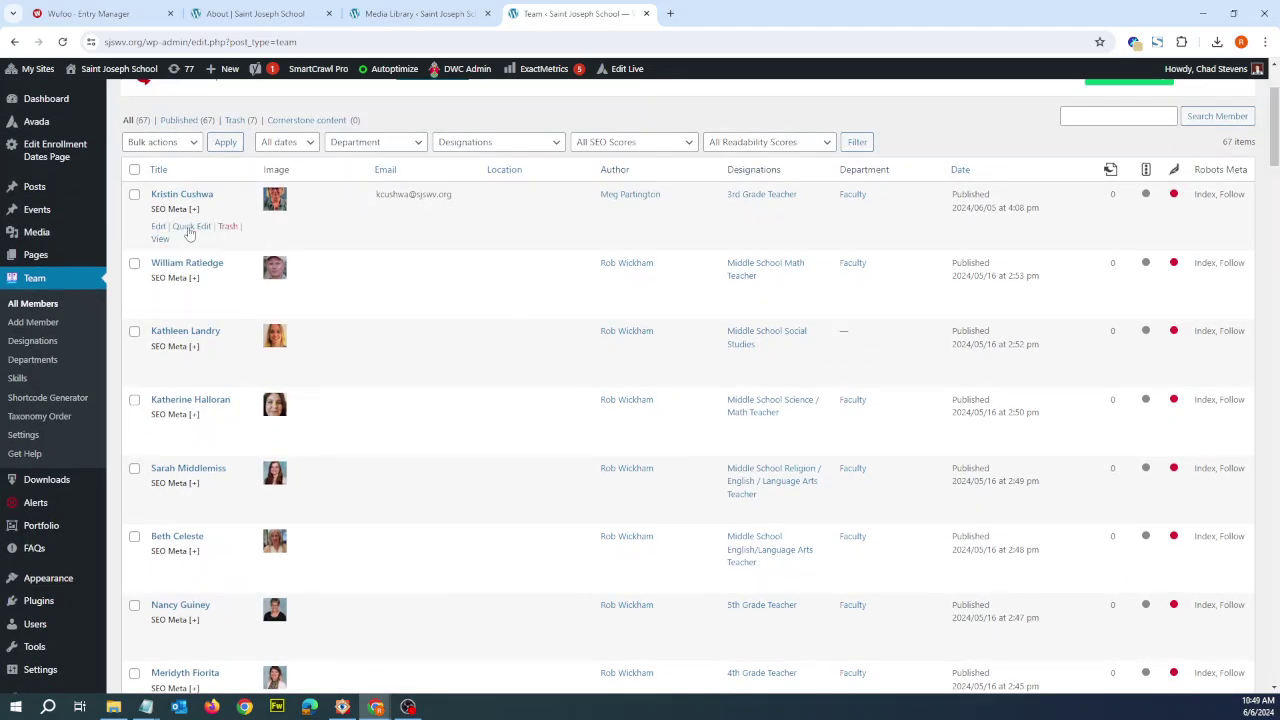
Quick-edit the 3rd Grade Teacher entry's publish date to 05-May 16 2024 at 14:37 and update.
click(185, 228)
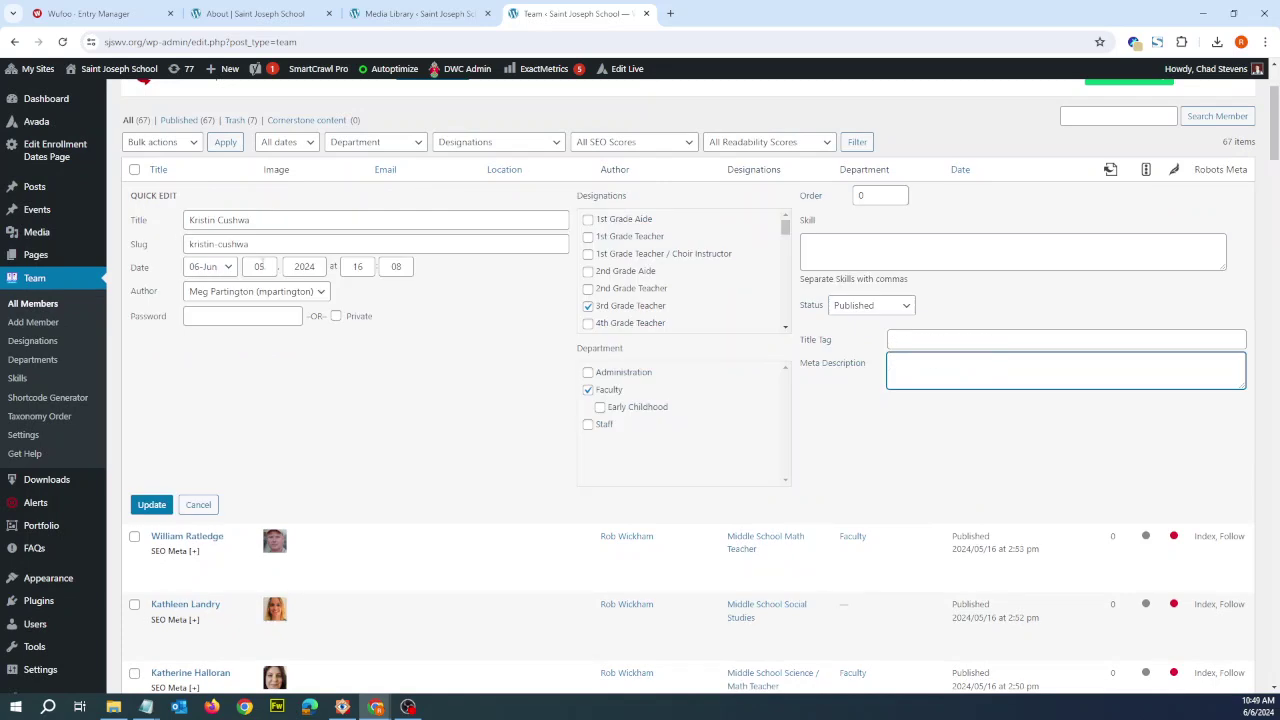
double_click(262, 266)
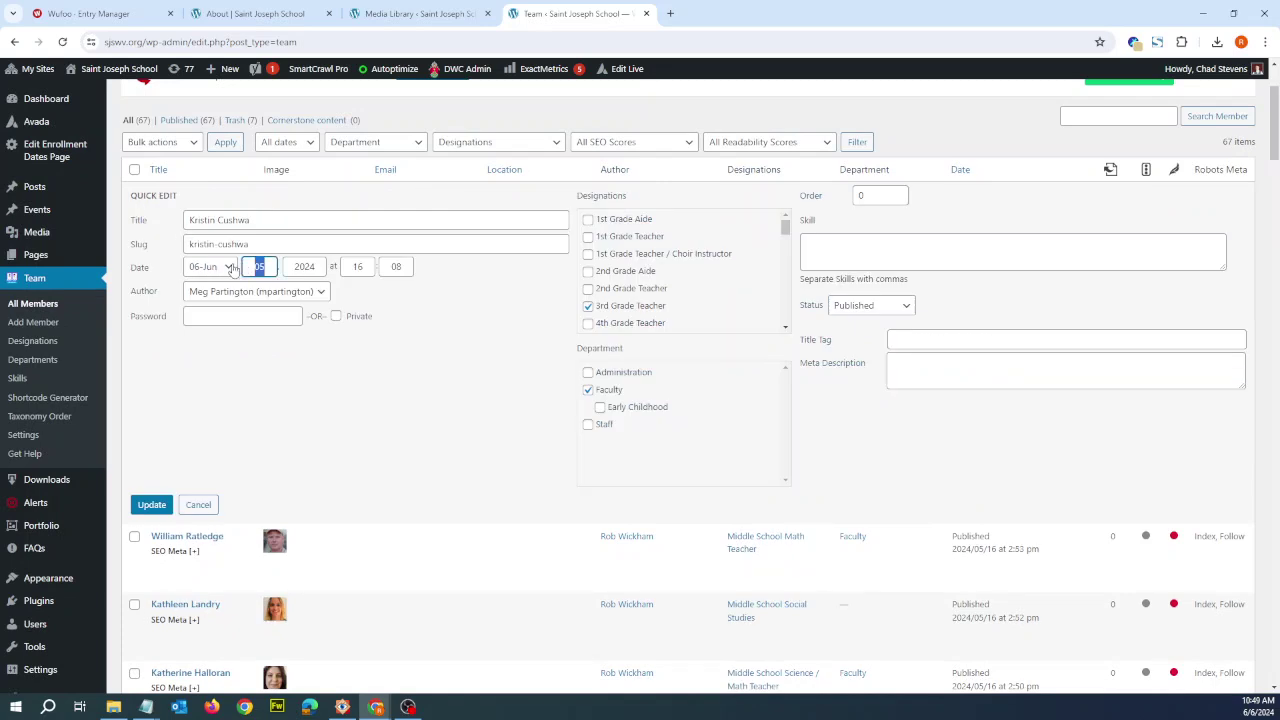
text(16)
click(229, 268)
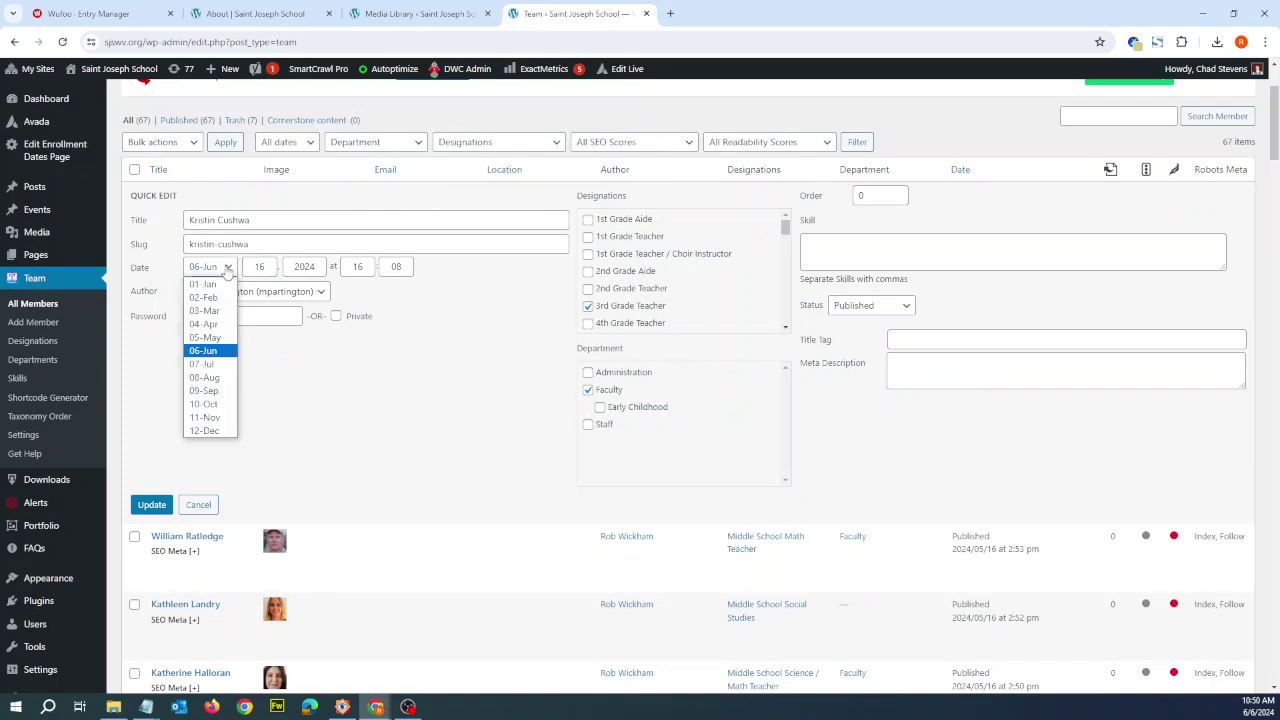
click(223, 340)
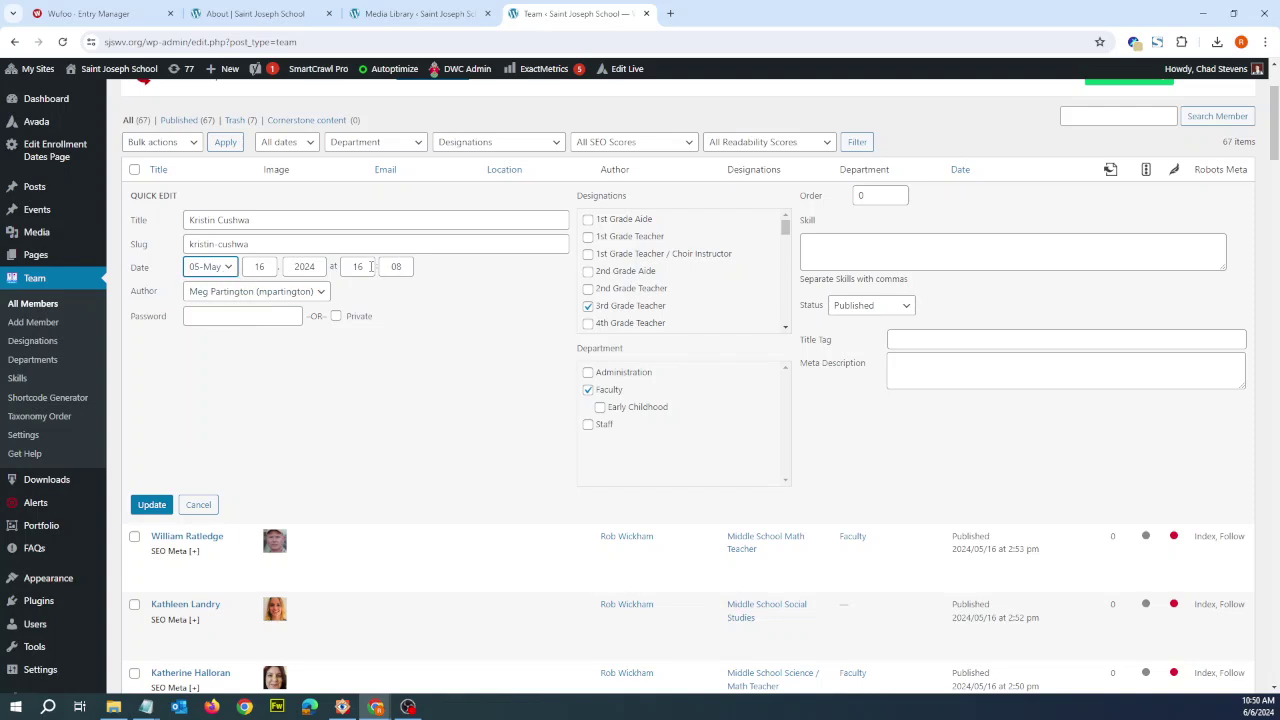
double_click(361, 267)
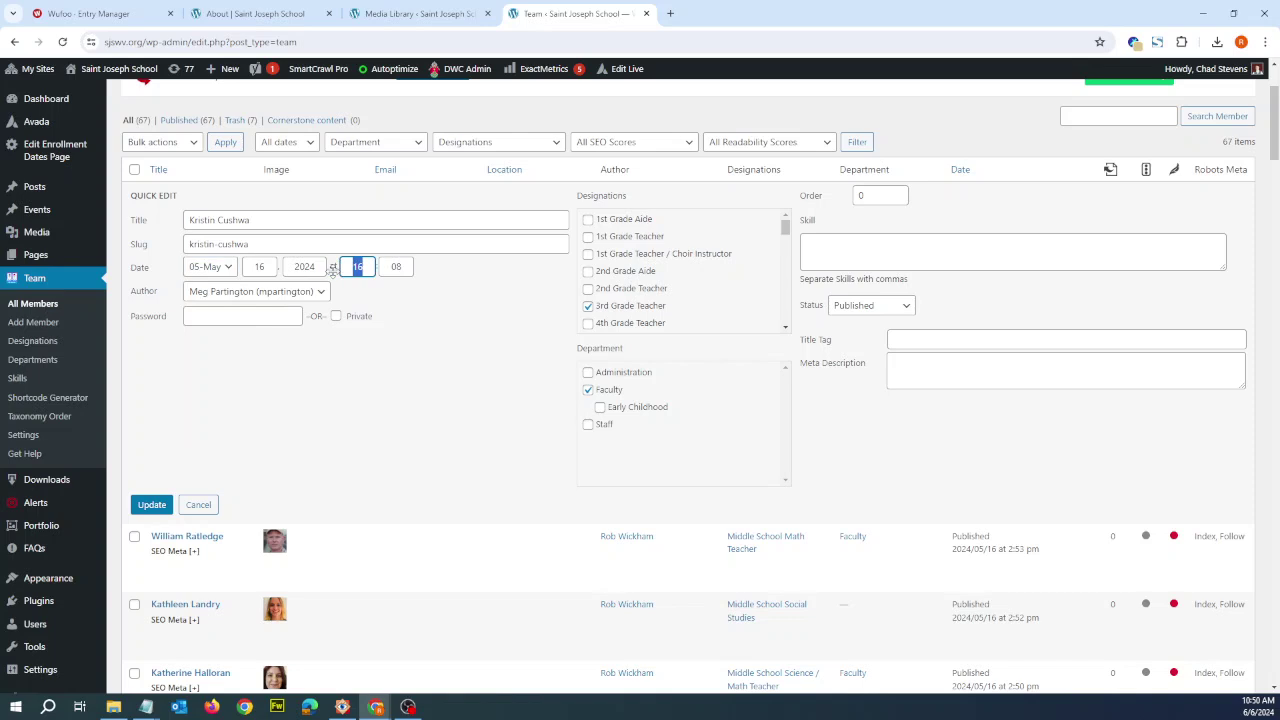
text(14)
double_click(407, 265)
text(37)
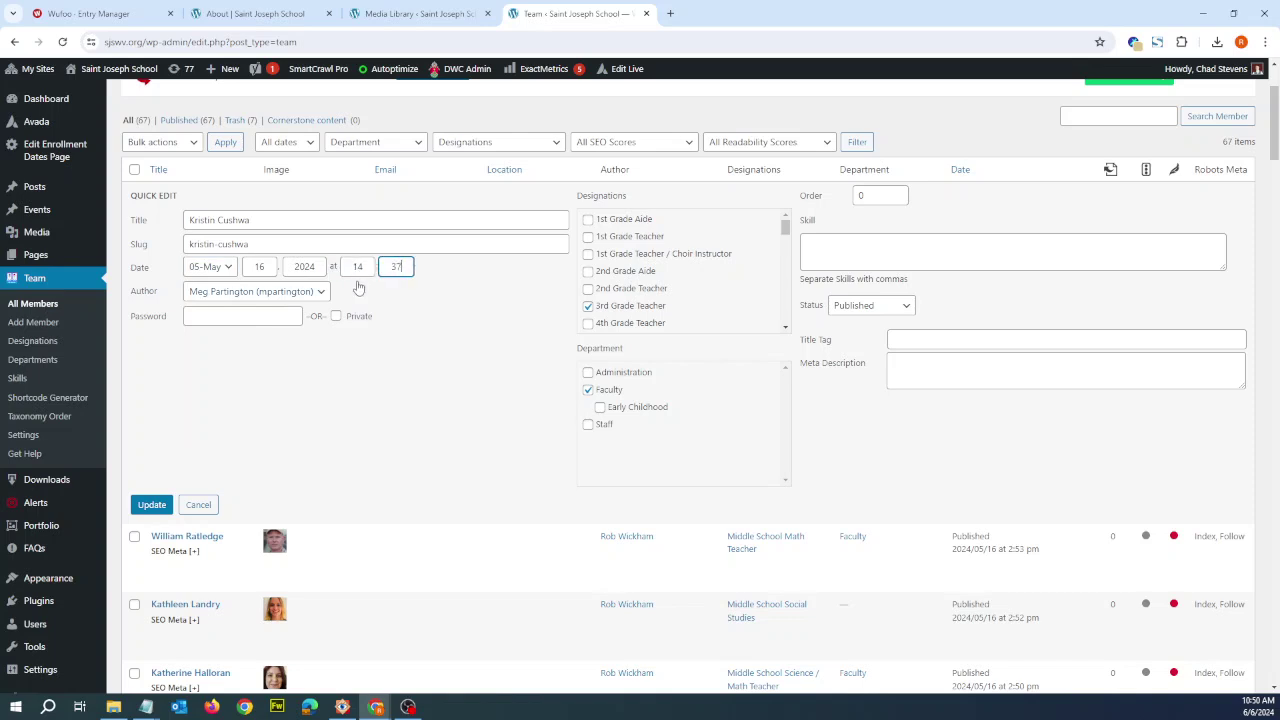
click(152, 506)
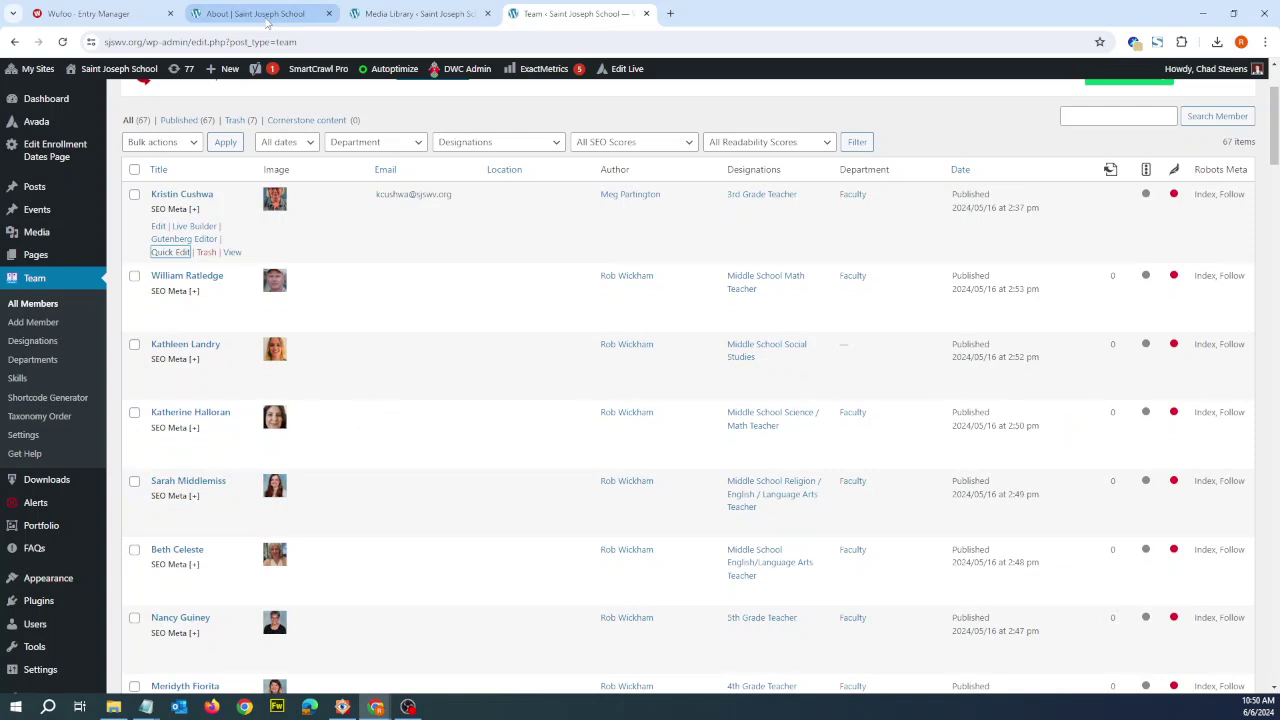
Reload the About page and scroll up to the grade-teacher cards.
click(265, 14)
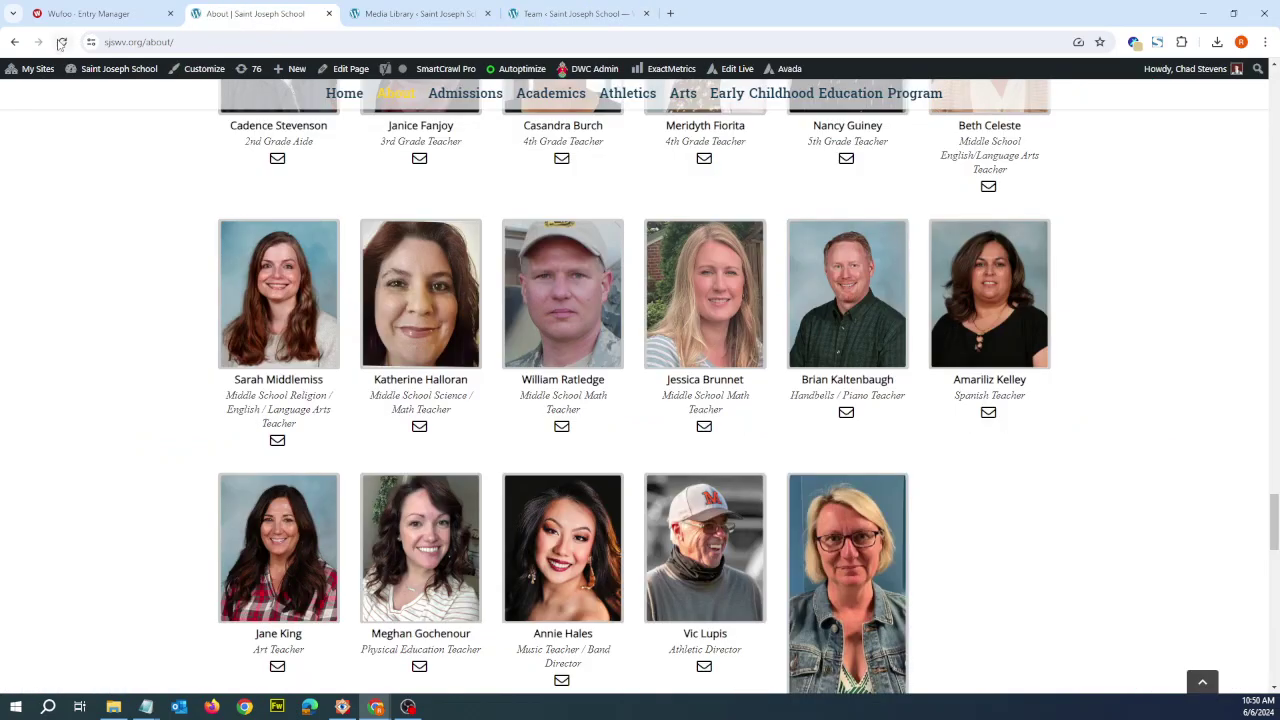
click(63, 42)
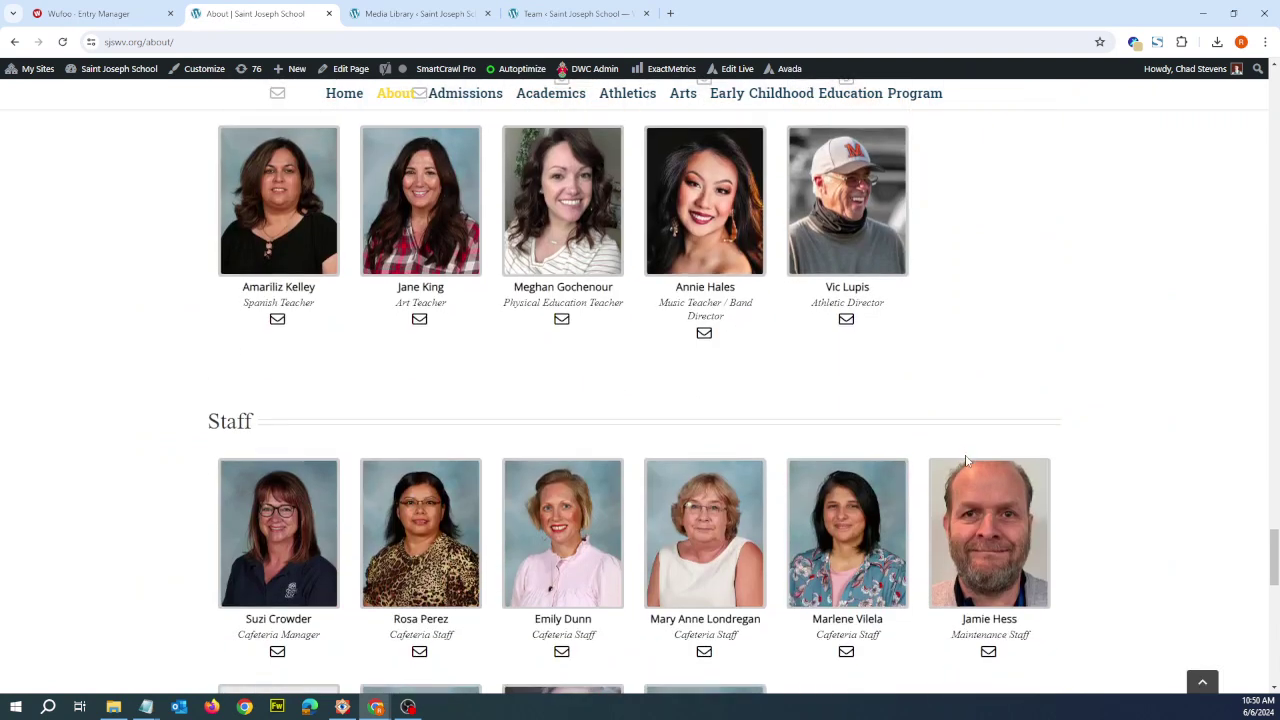
scroll(967, 458, up, 3)
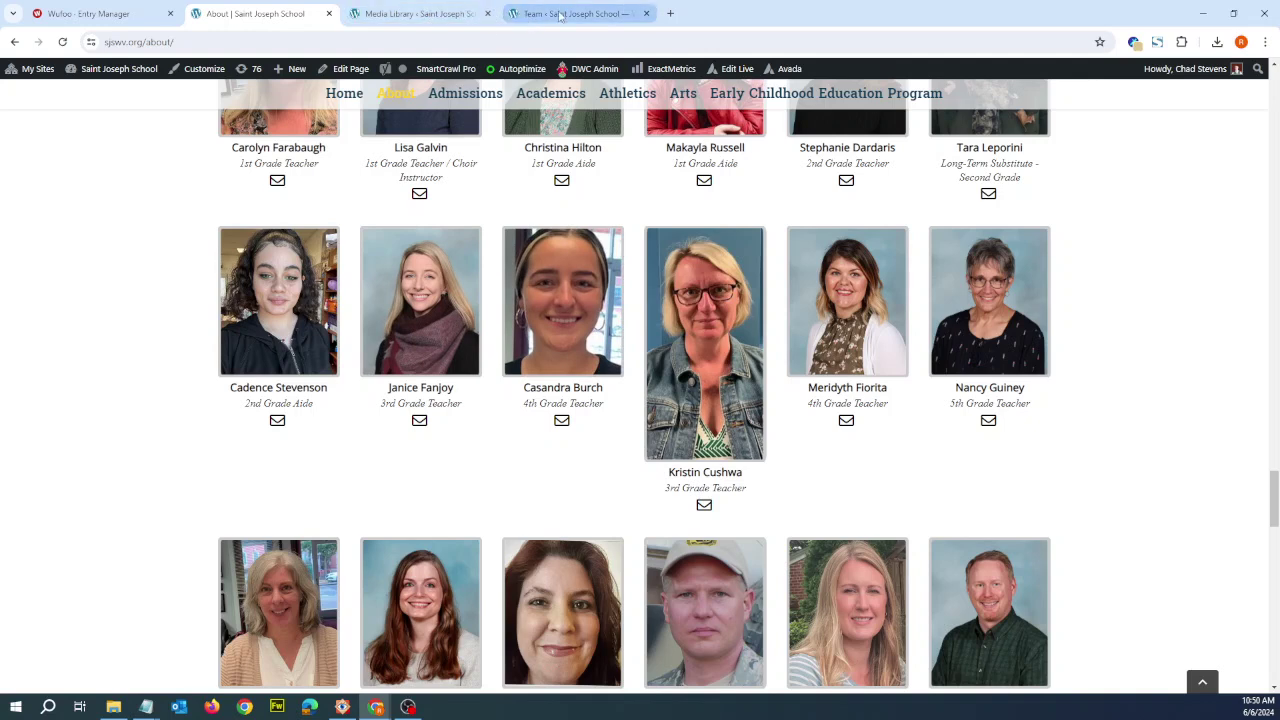
Return to the Team members admin list and scroll down to the grade-school teachers.
click(560, 16)
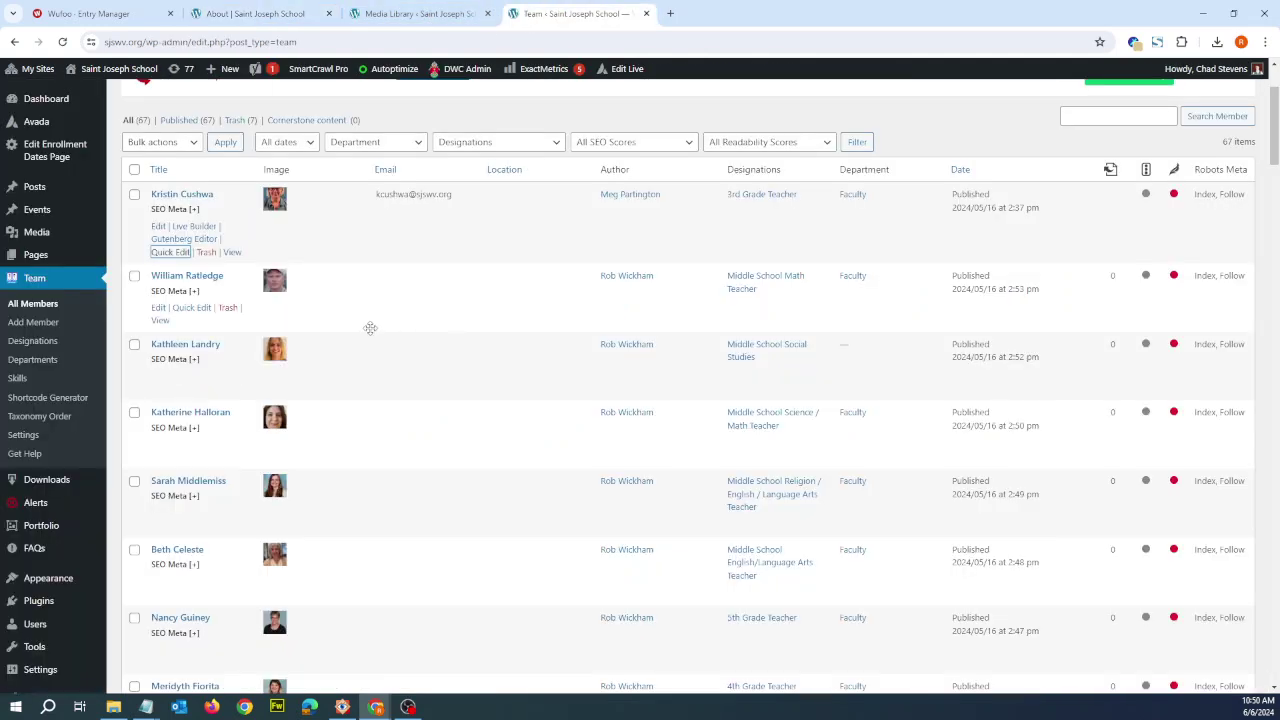
scroll(370, 328, down, 2)
scroll(370, 328, down, 1)
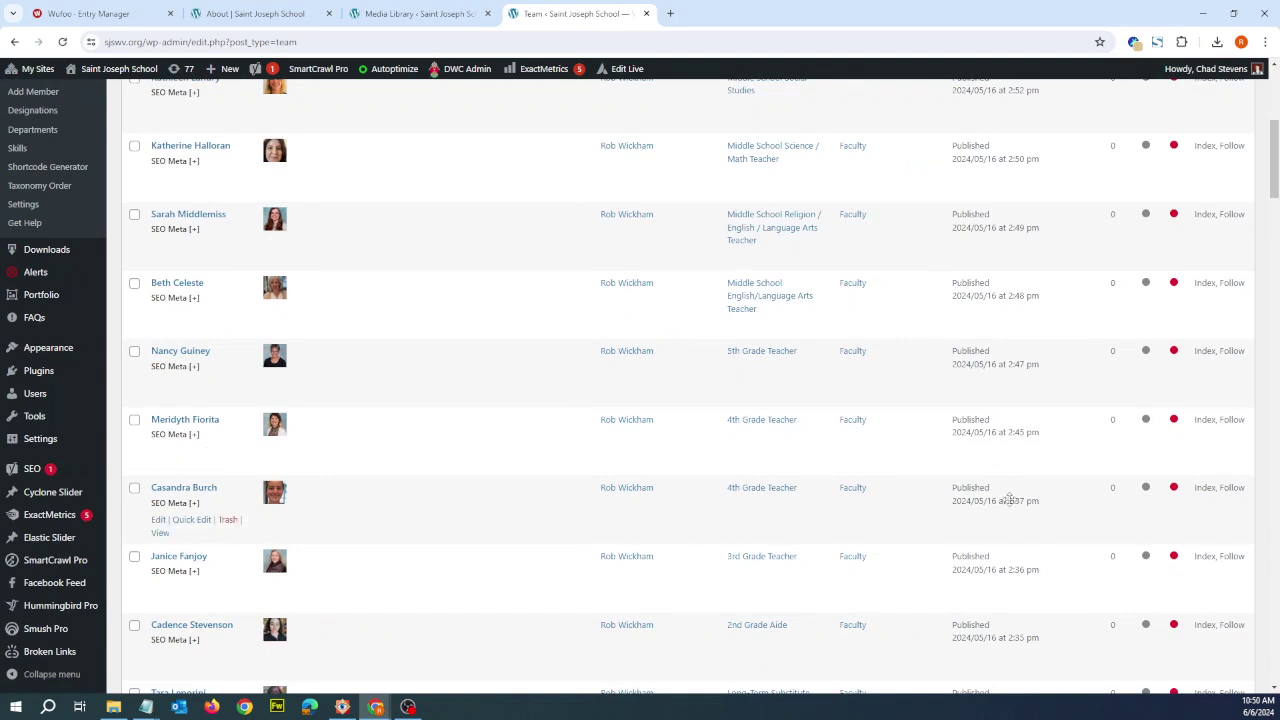
Quick-edit the 4th Grade Teacher entry's publish time from 2:37 pm to 2:40 pm.
click(195, 520)
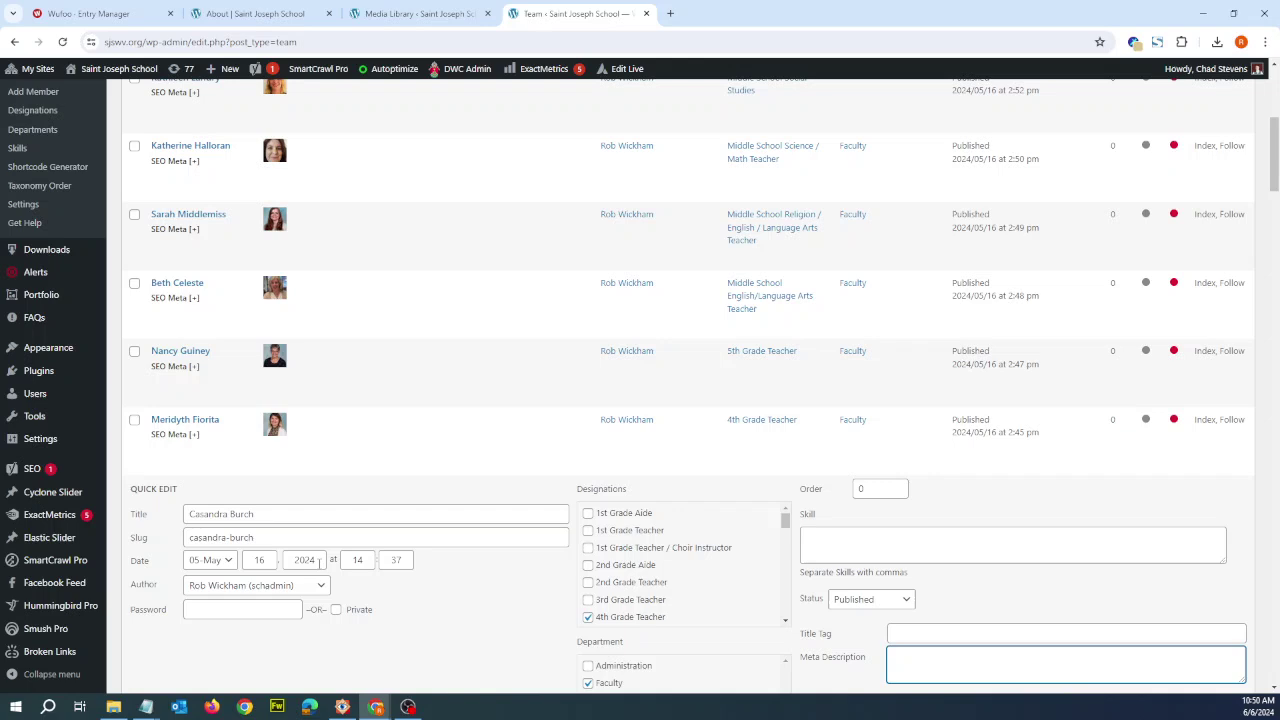
double_click(396, 561)
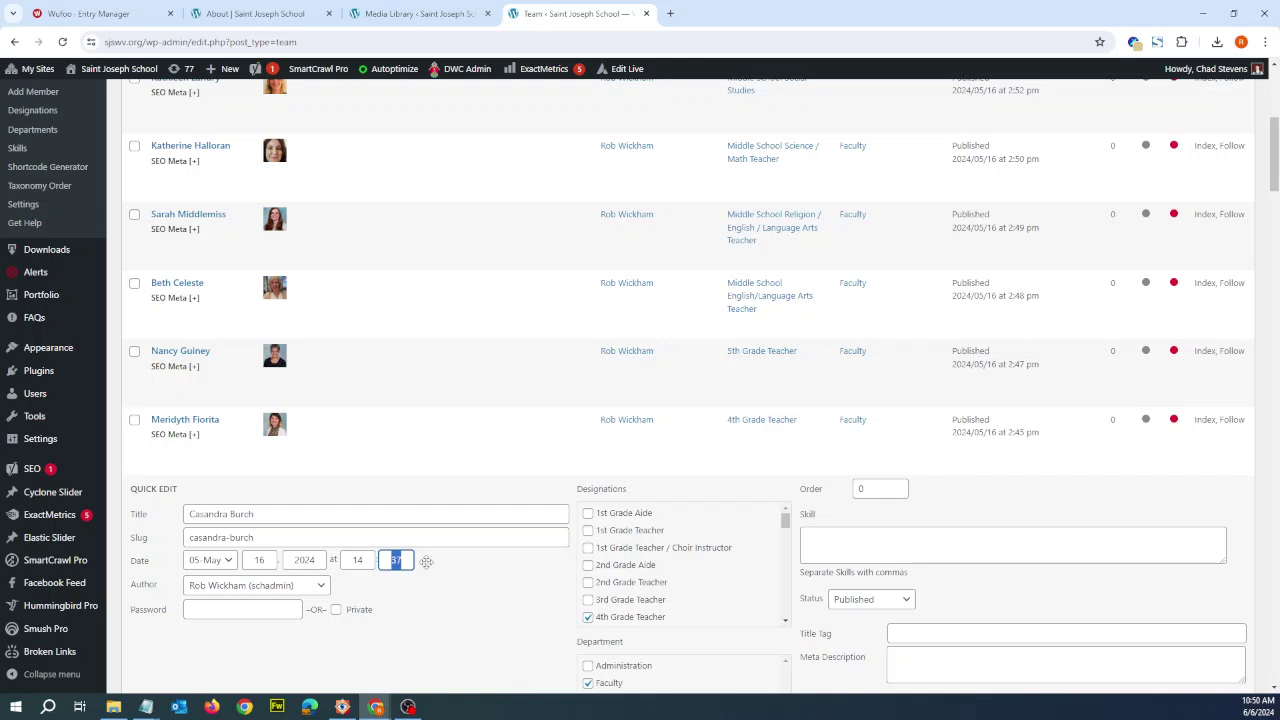
text(40)
scroll(345, 575, down, 2)
click(152, 598)
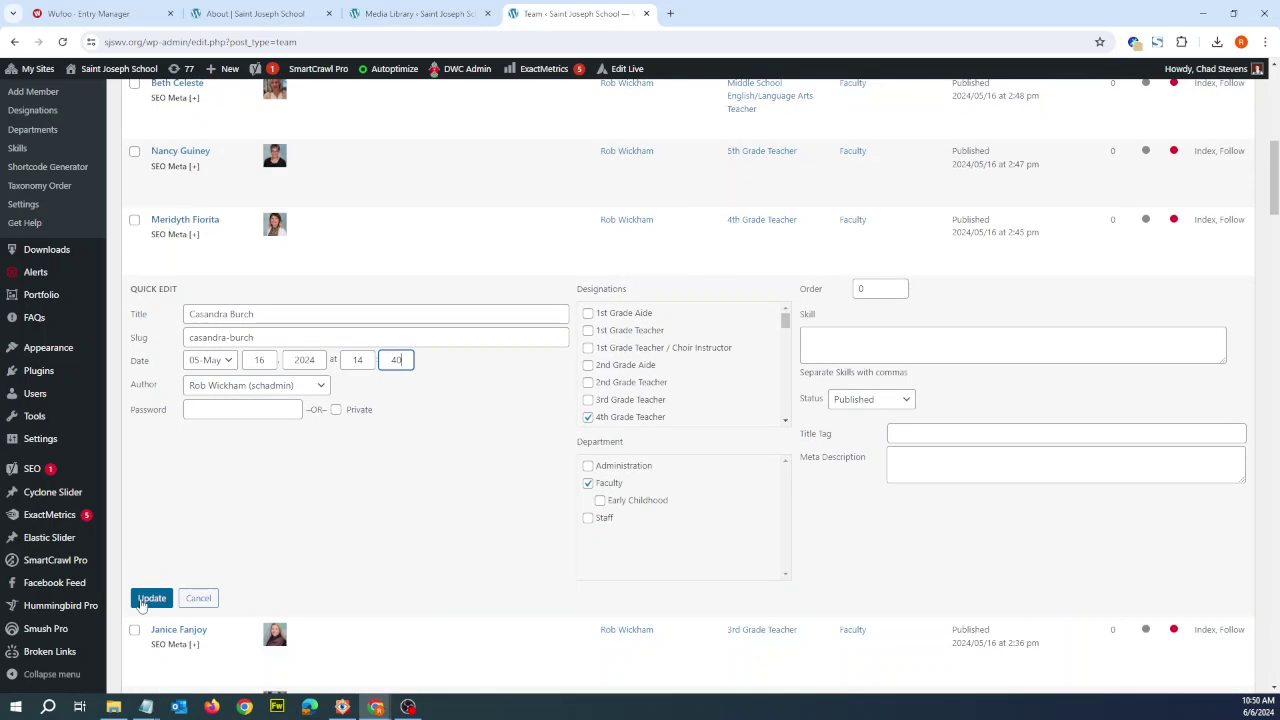
Reload the public About page and scroll to the 3rd Grade row of the staff grid.
click(416, 16)
click(225, 16)
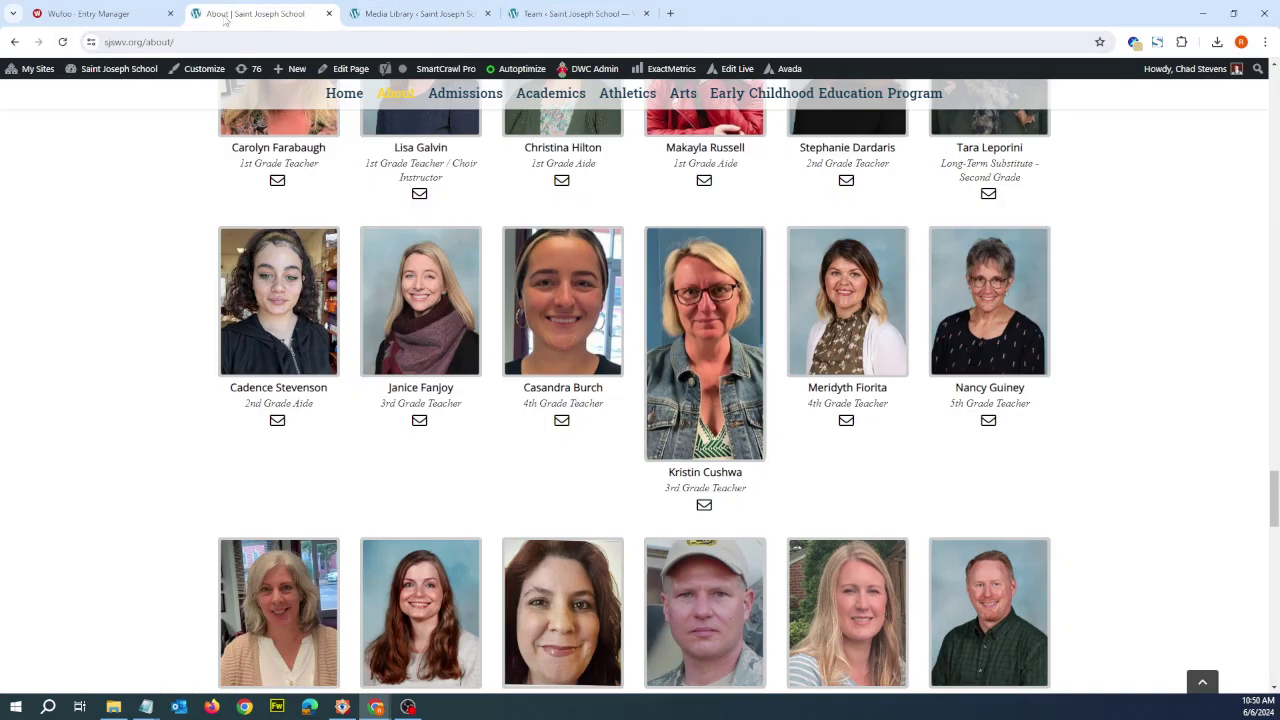
click(62, 42)
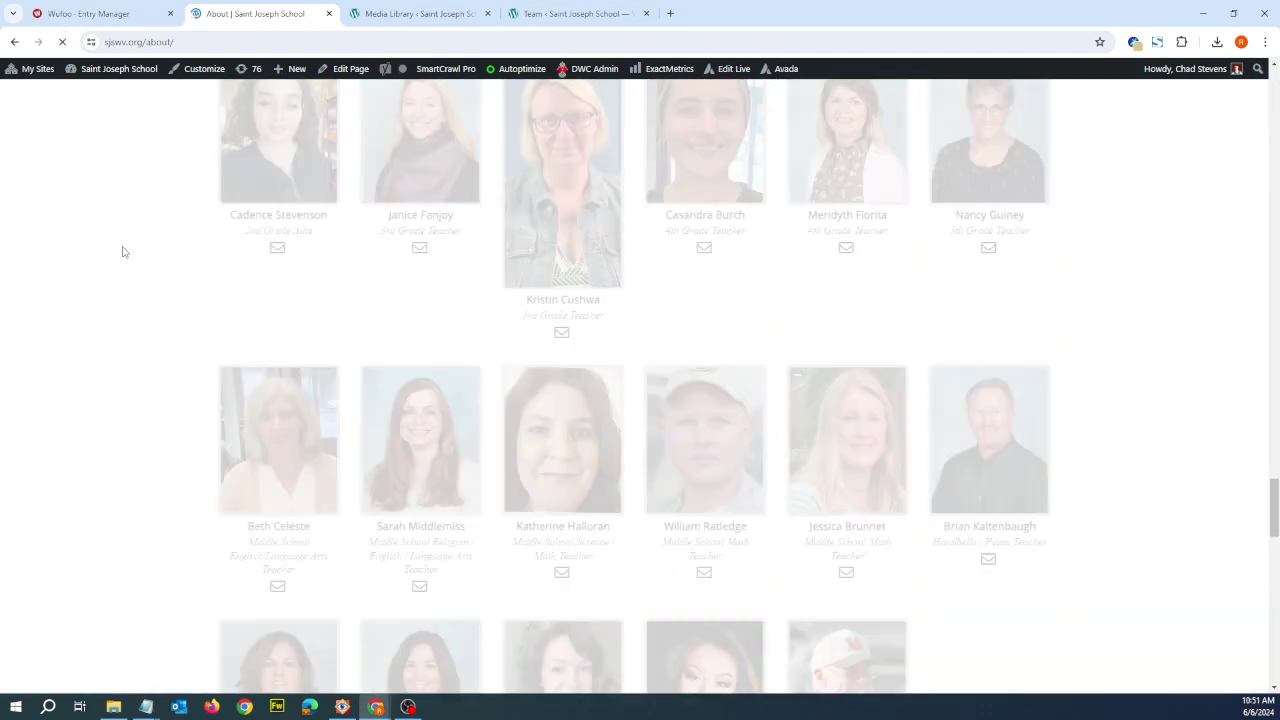
scroll(170, 268, up, 3)
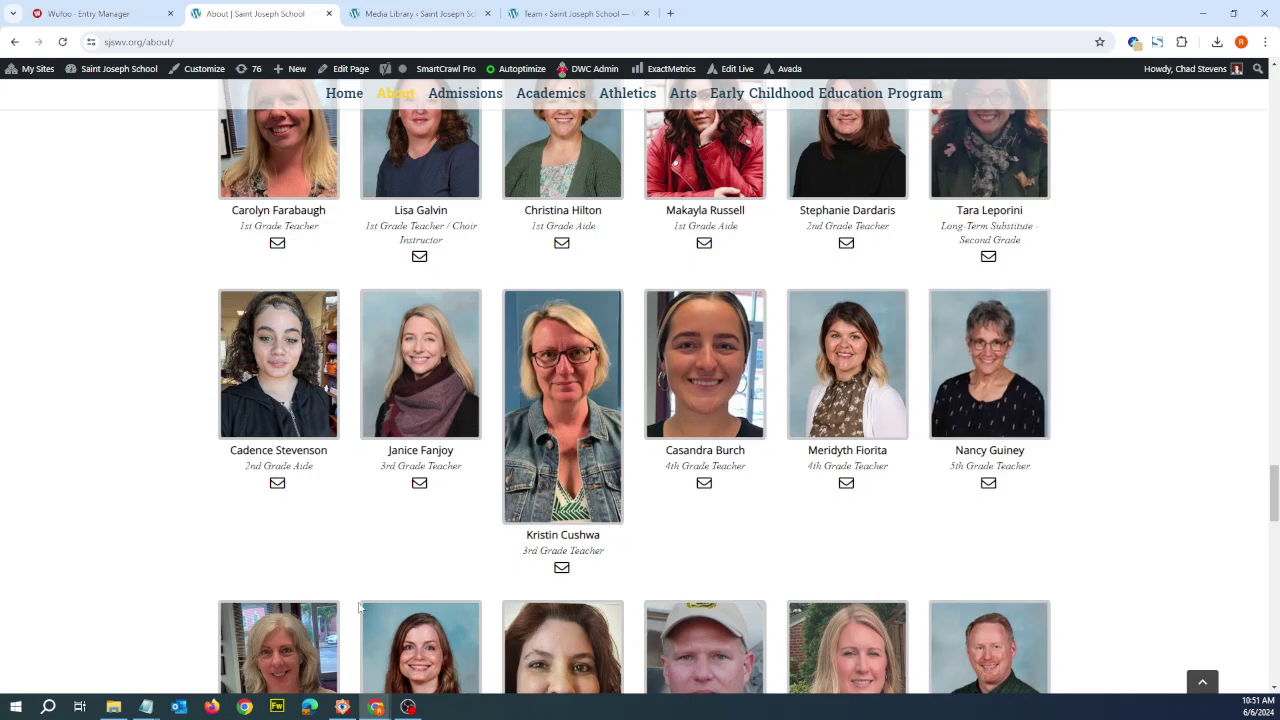
Resize the photo in FastStone to width 640, aspect ratio preserved, giving 640 x 1269.
mouse_move(344, 710)
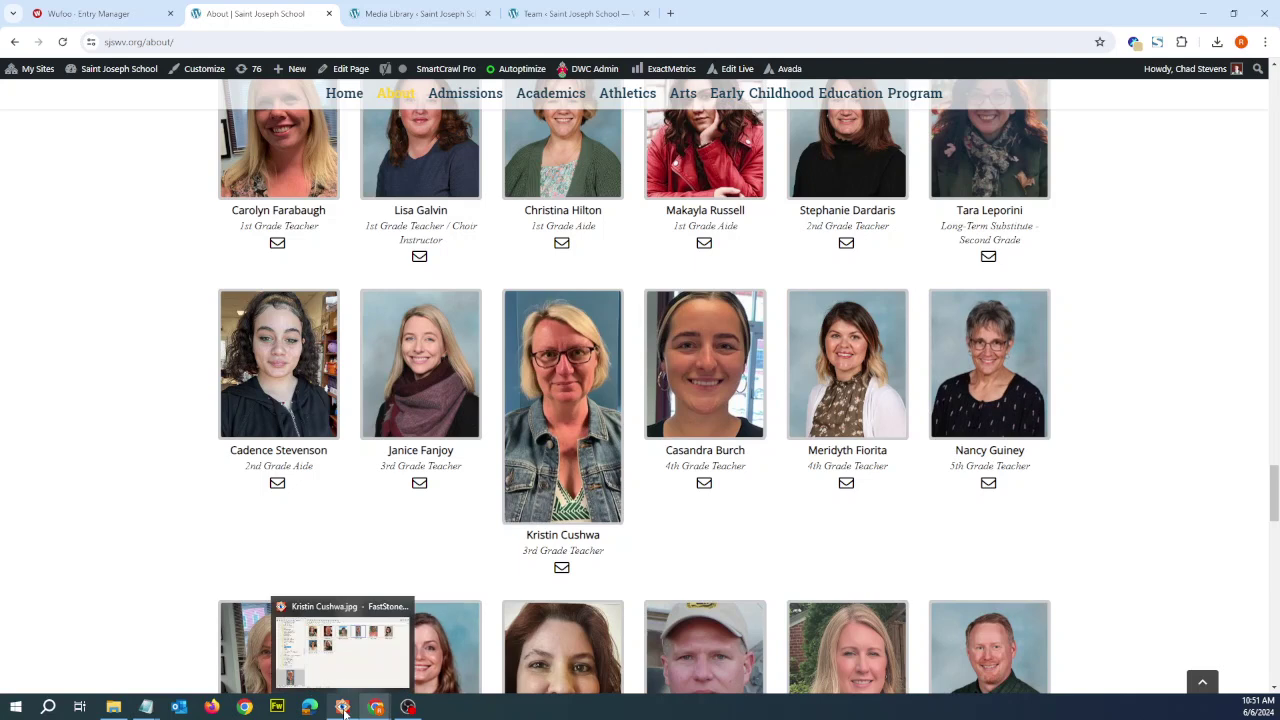
click(343, 682)
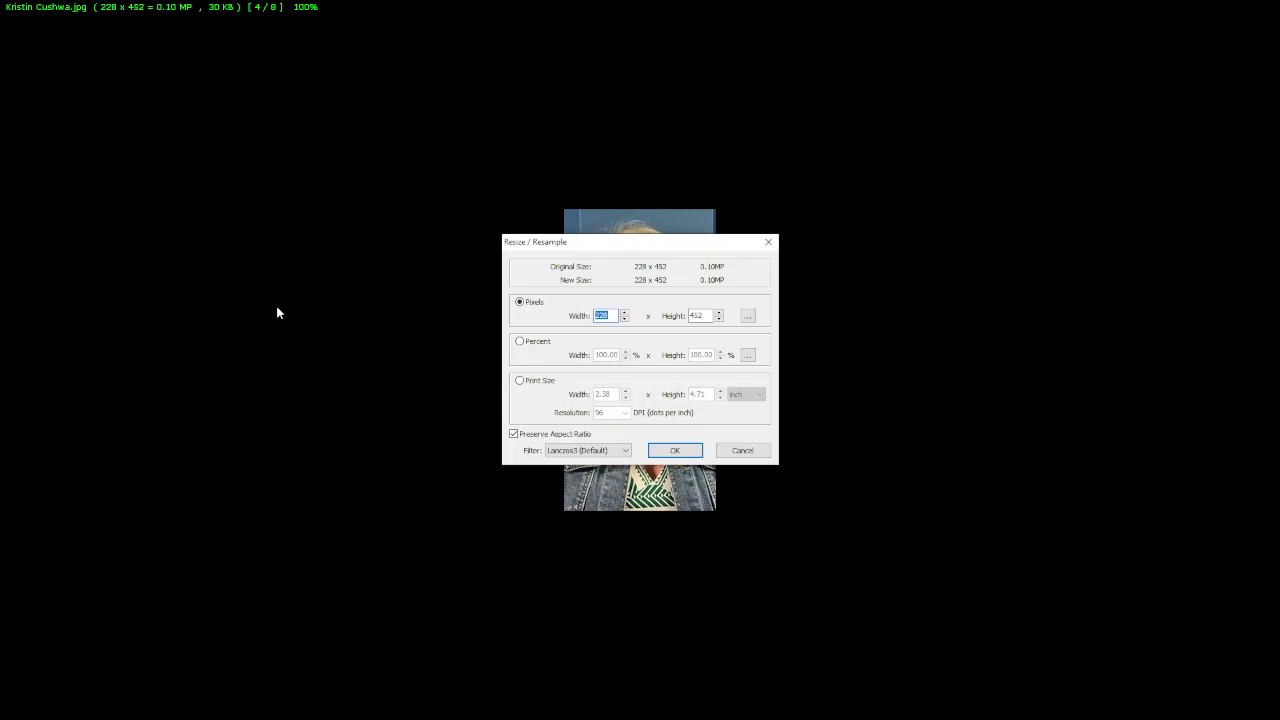
text(640)
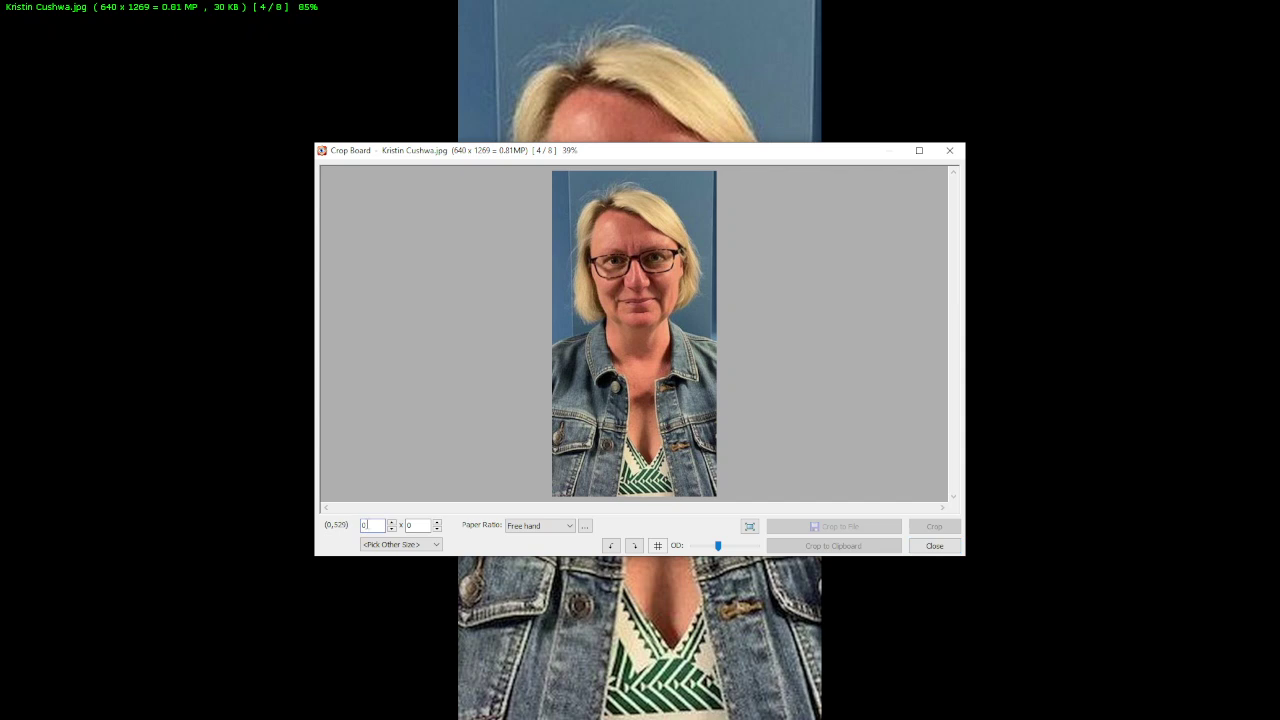
Set a 640 x 800 crop area and move it up to frame her head and shoulders.
text(6)
text(800)
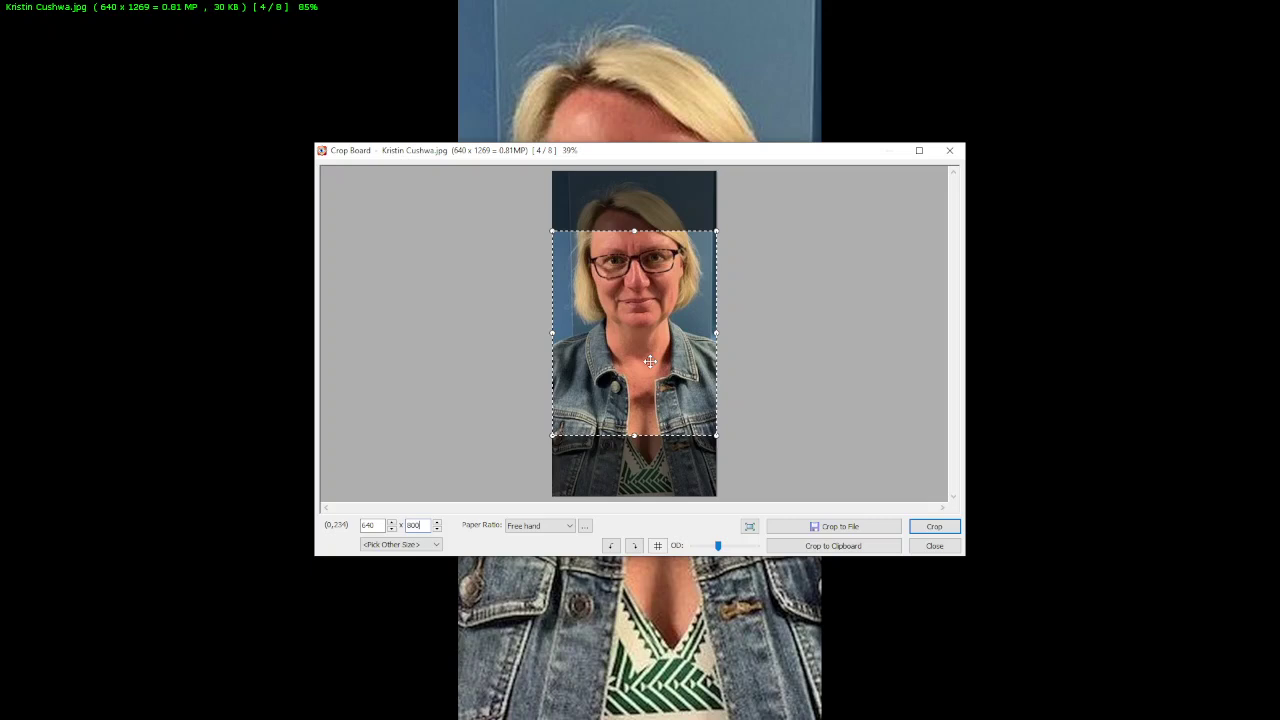
drag(648, 360, 650, 333)
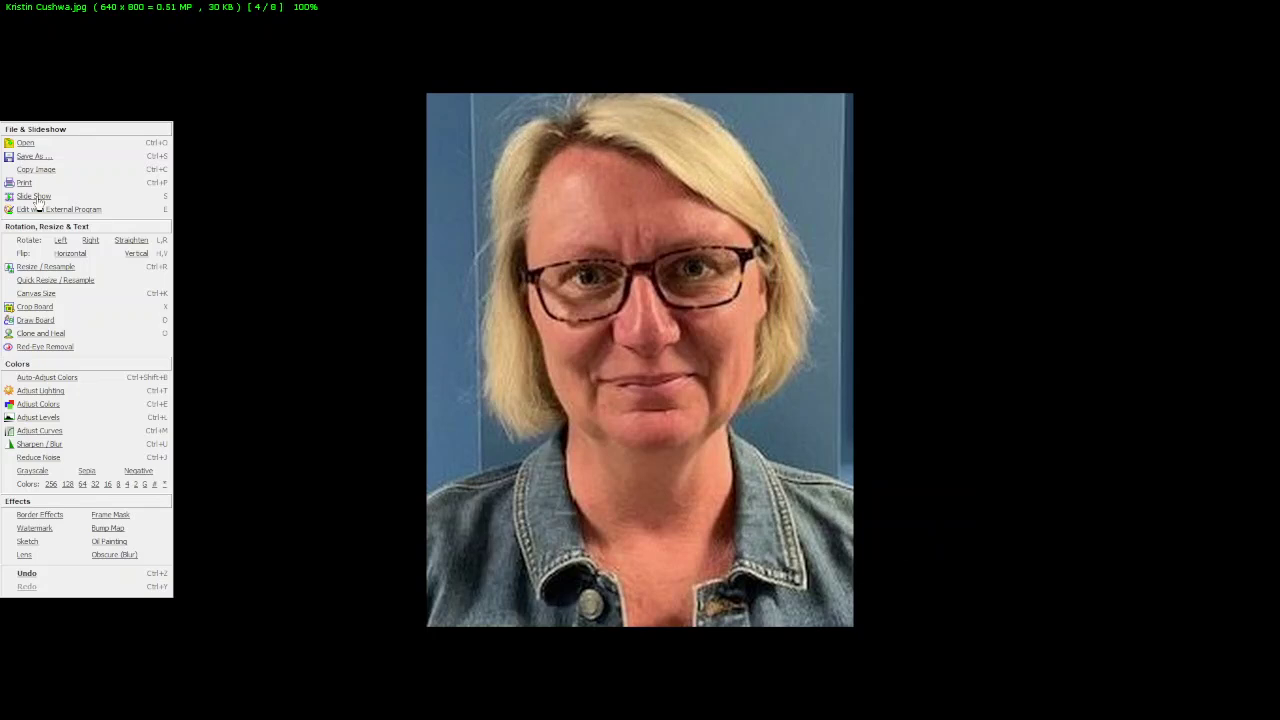
Save the cropped photo as a new JPG named with the teacher's first and last name, then return to the browser.
click(35, 157)
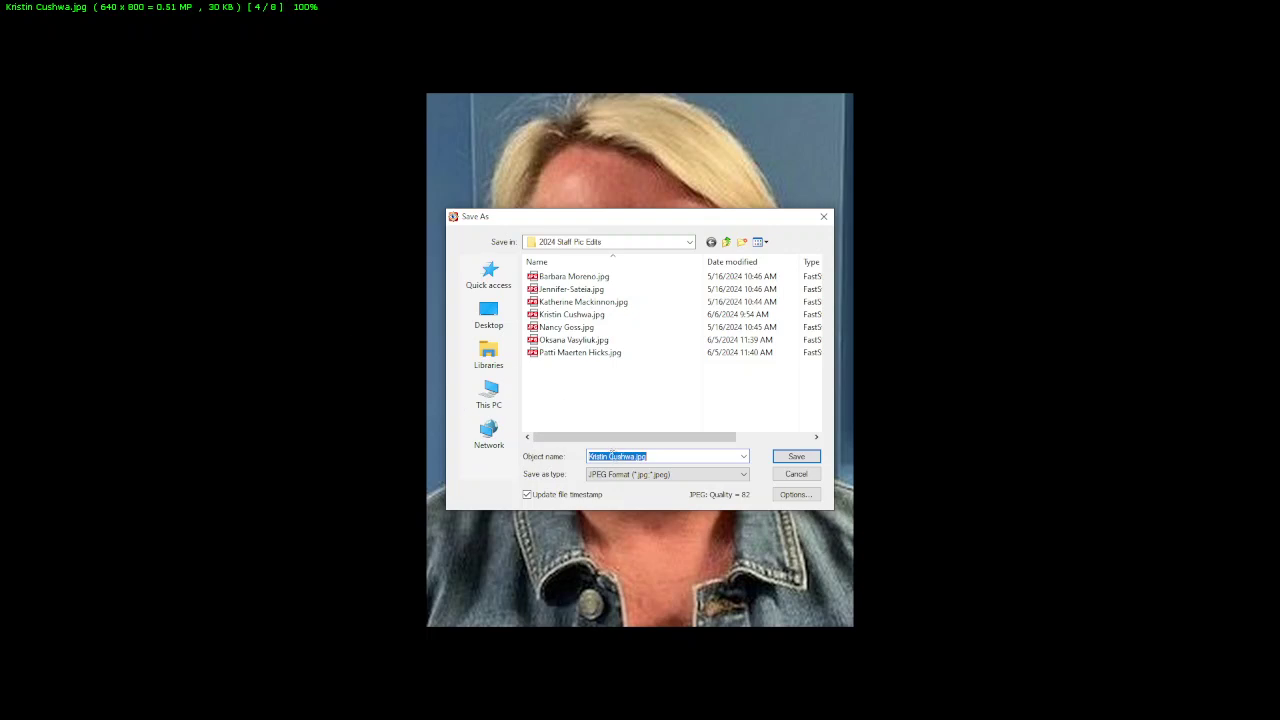
click(607, 456)
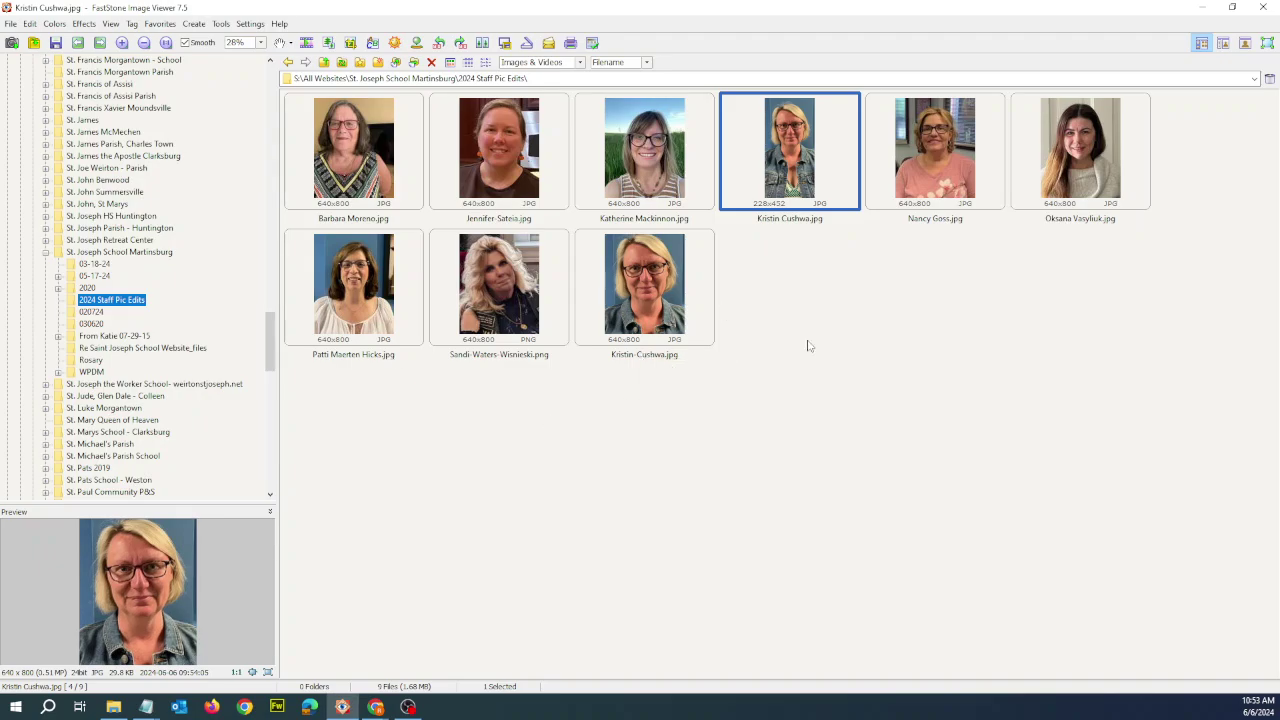
mouse_move(378, 708)
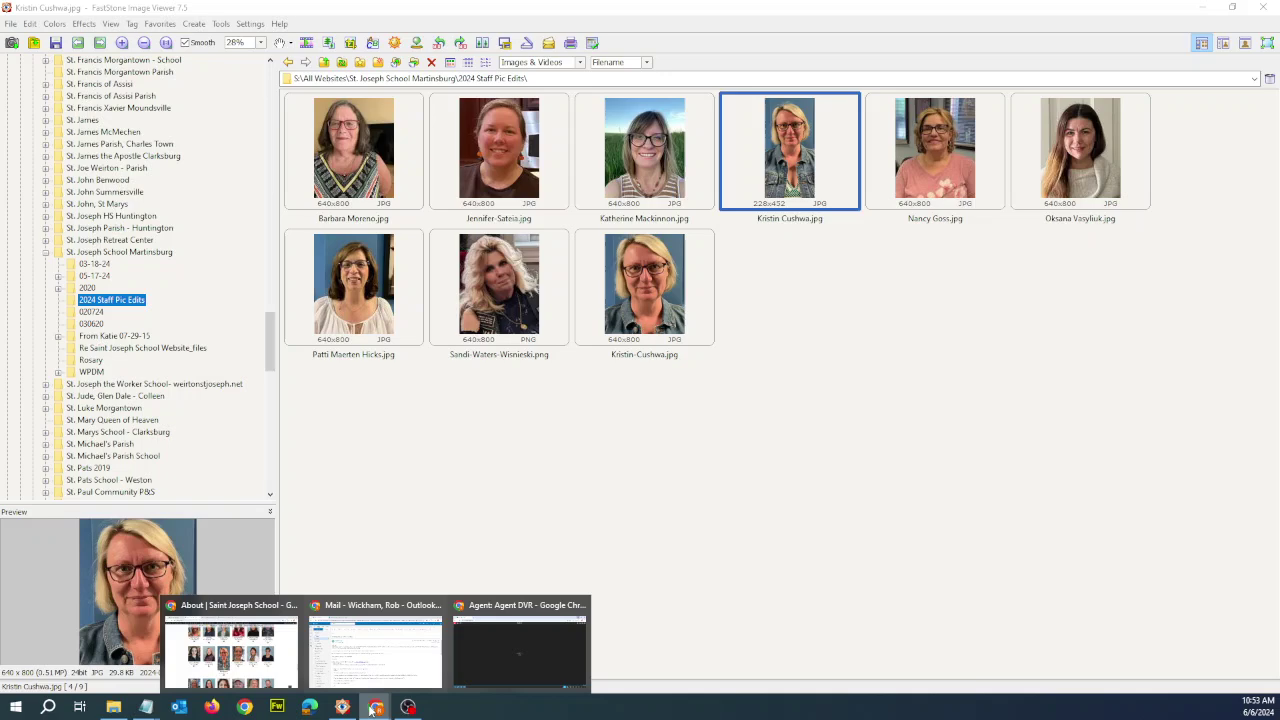
click(296, 680)
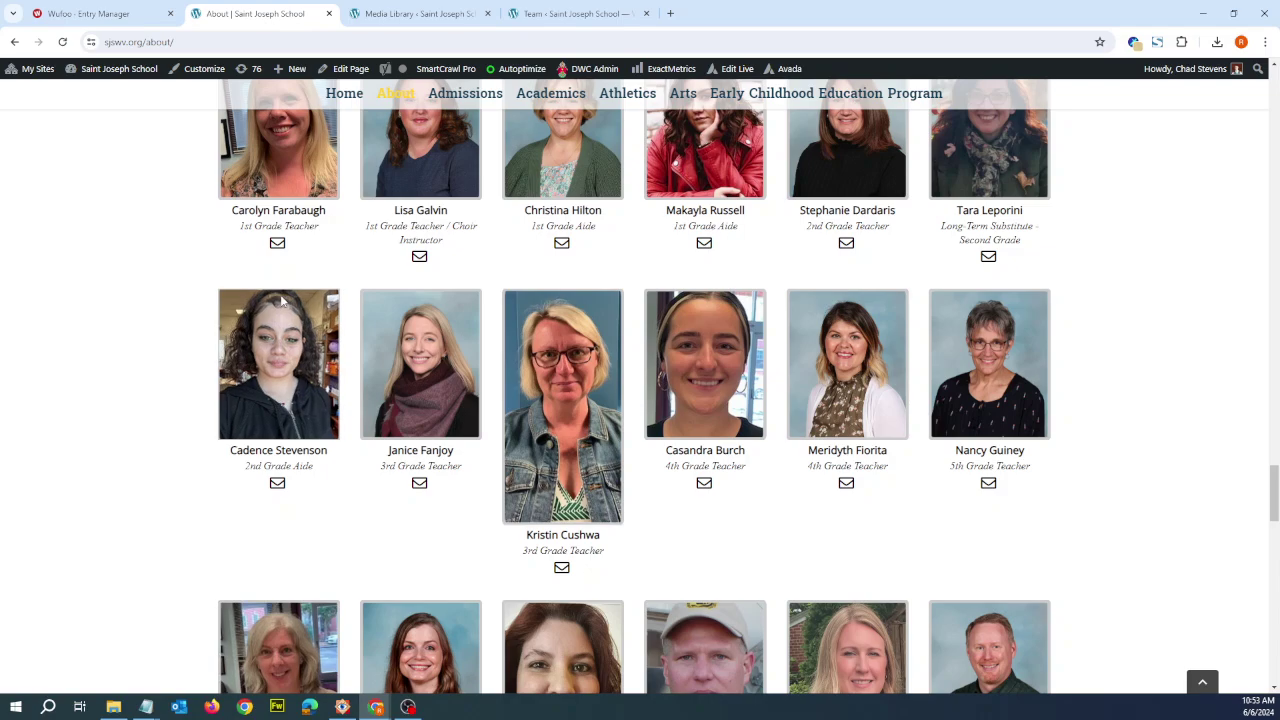
Open the 3rd Grade Teacher's entry from the Team members list to replace her old featured photo.
click(561, 14)
scroll(427, 224, up, 3)
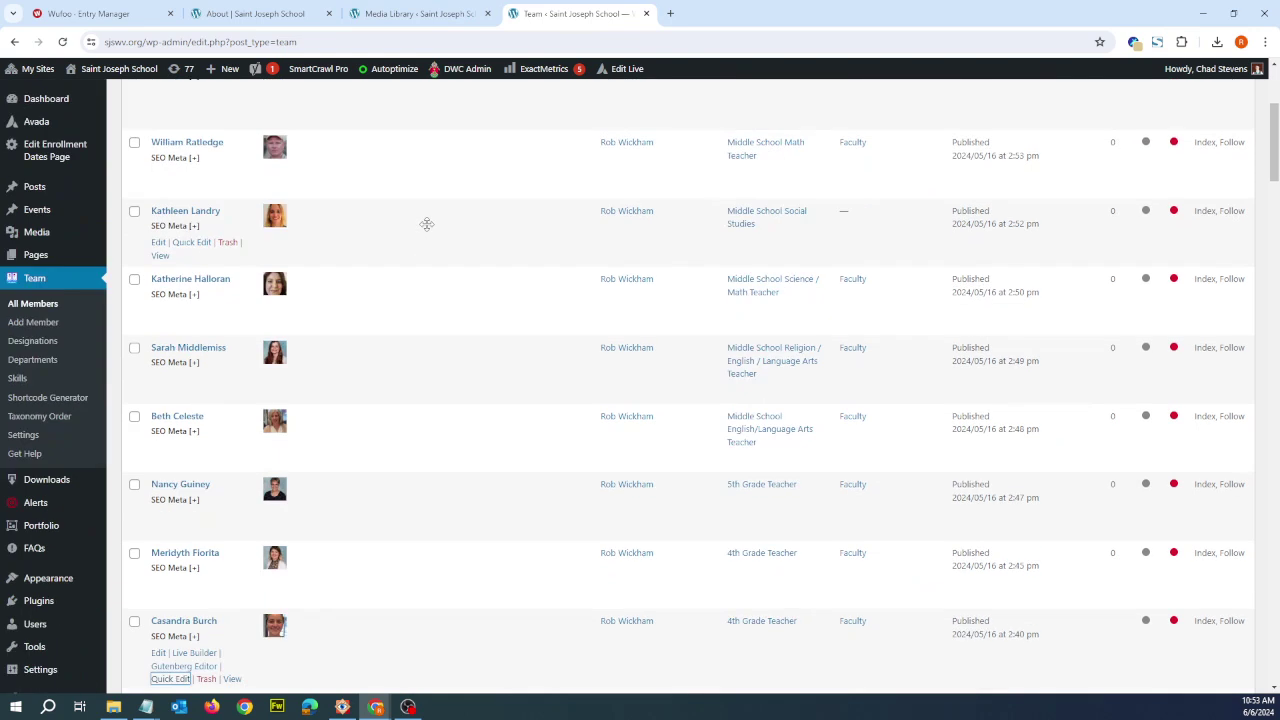
scroll(427, 224, up, 3)
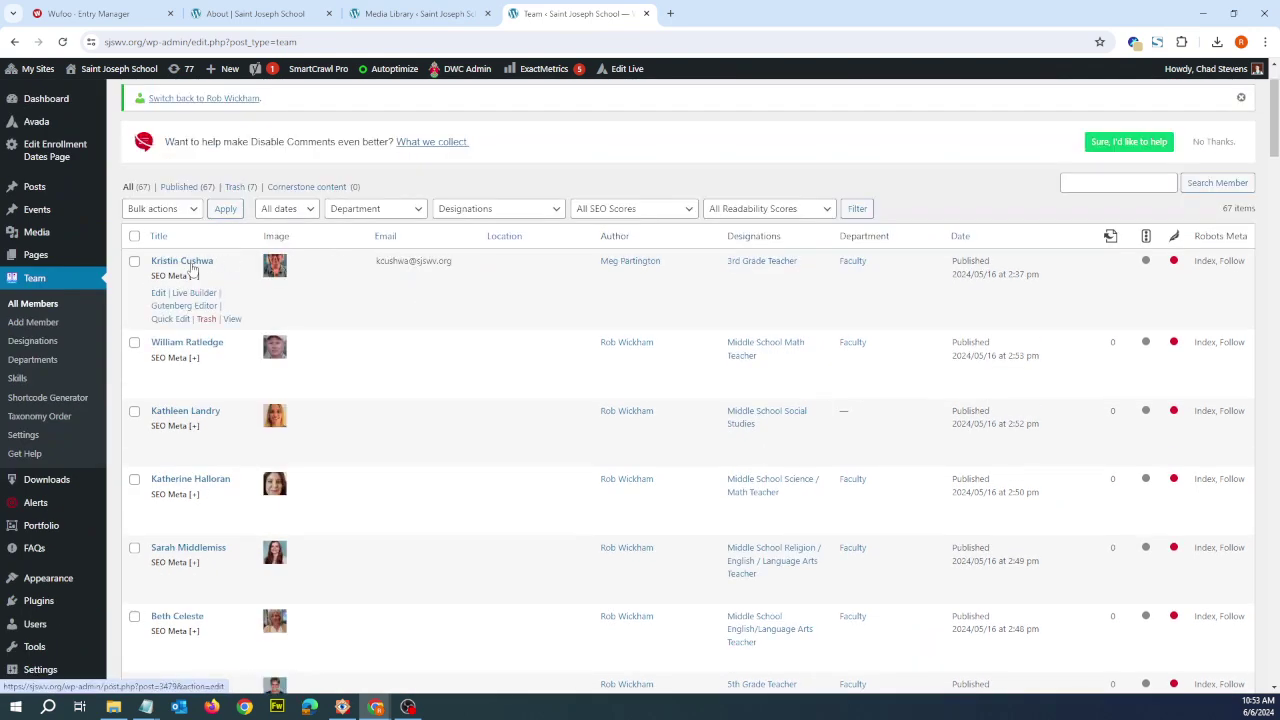
click(189, 262)
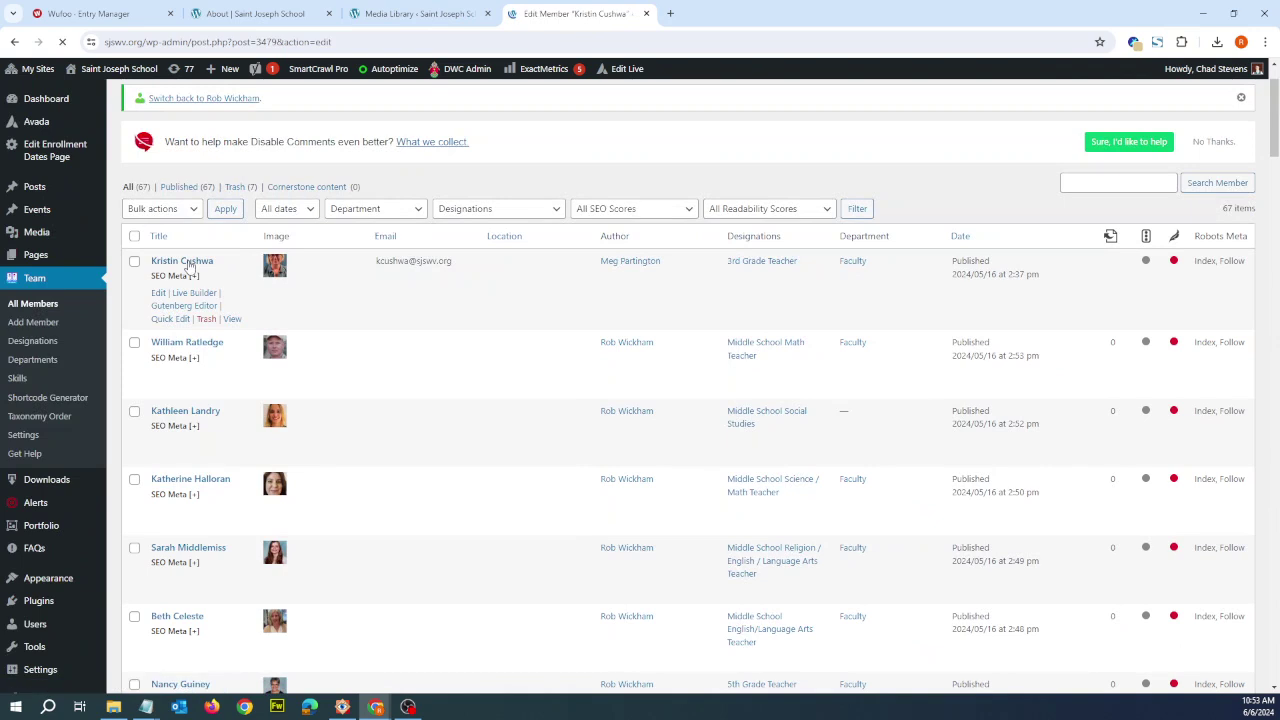
scroll(775, 455, down, 5)
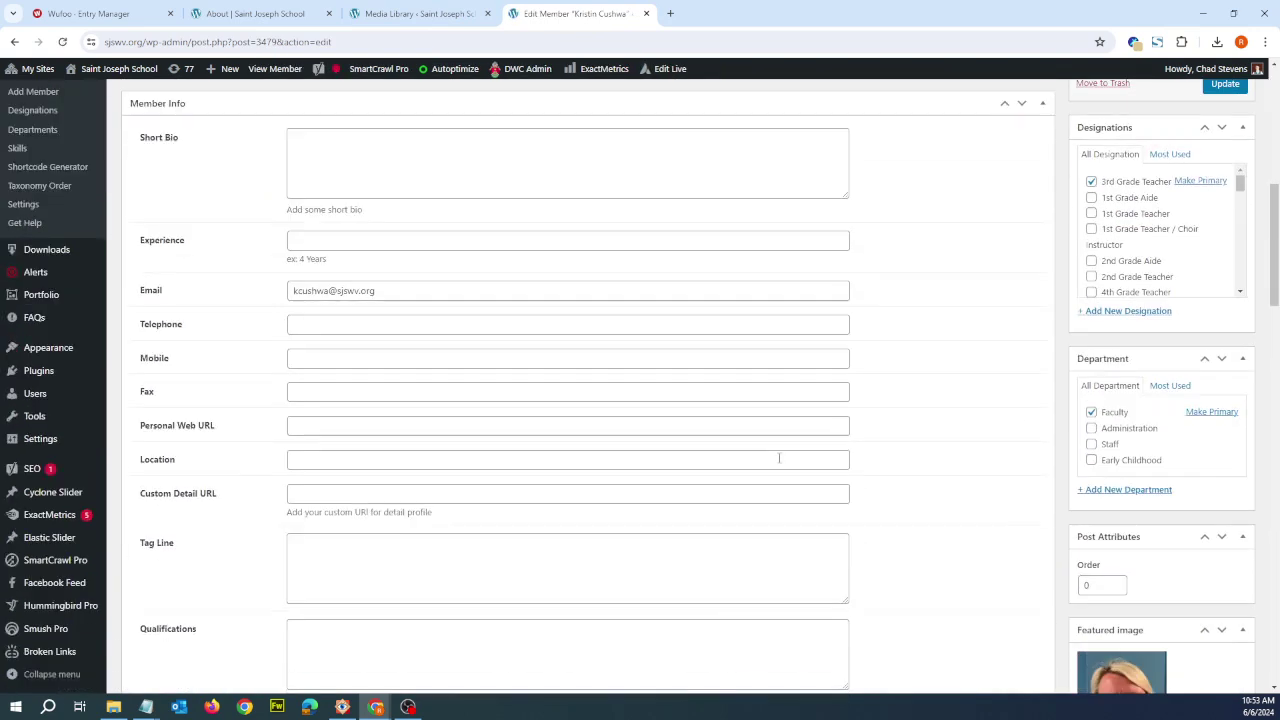
scroll(779, 458, down, 5)
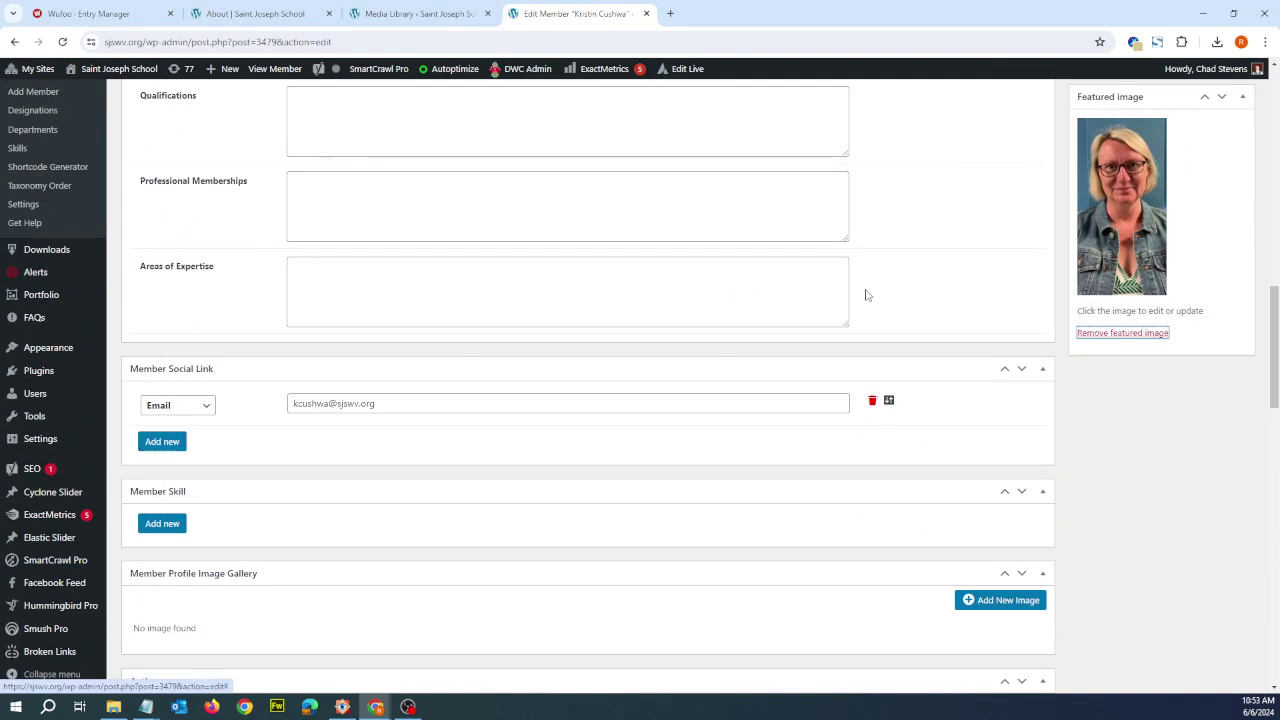
scroll(1111, 208, up, 4)
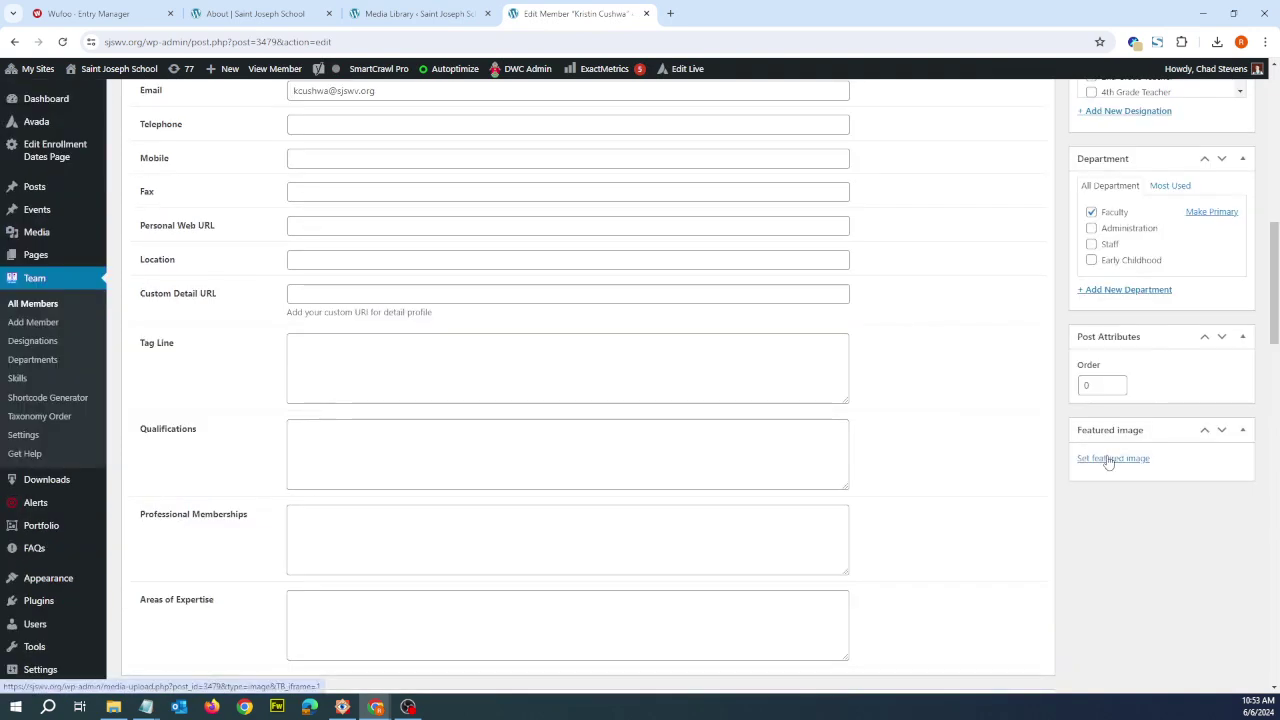
Start uploading a new featured image and browse to the St. Joseph School Martinsburg folder.
click(1108, 459)
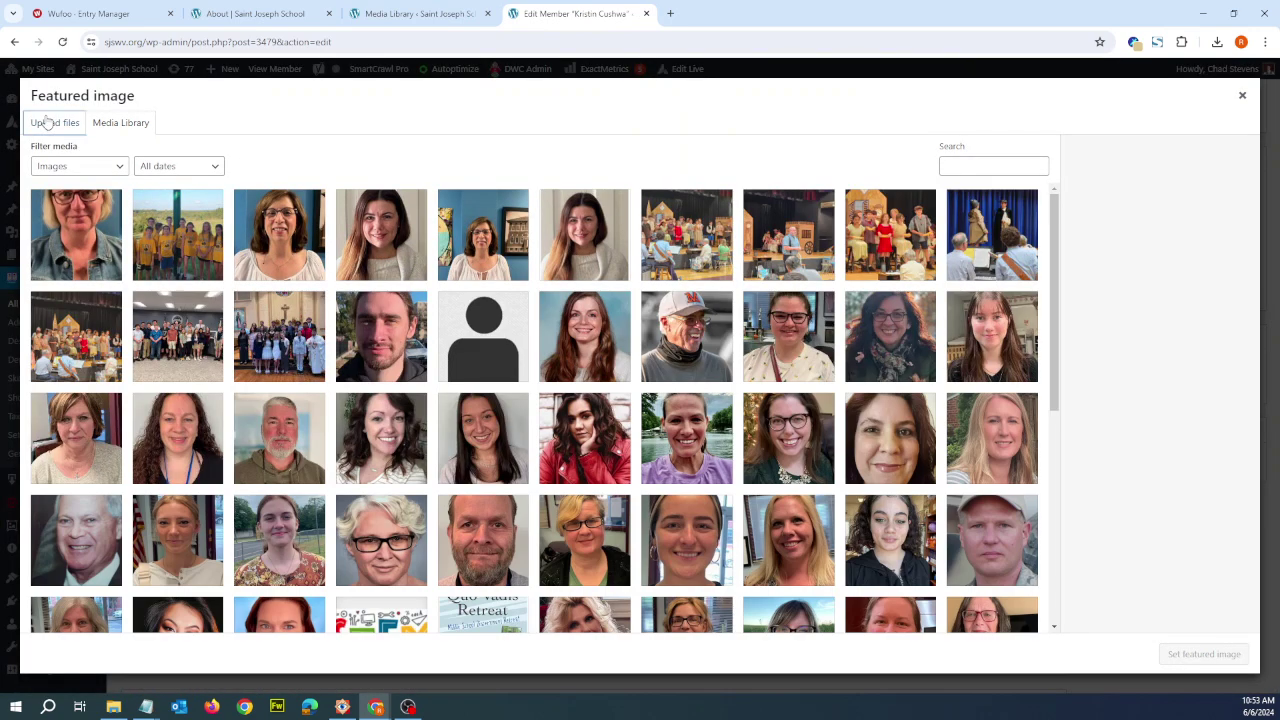
click(45, 123)
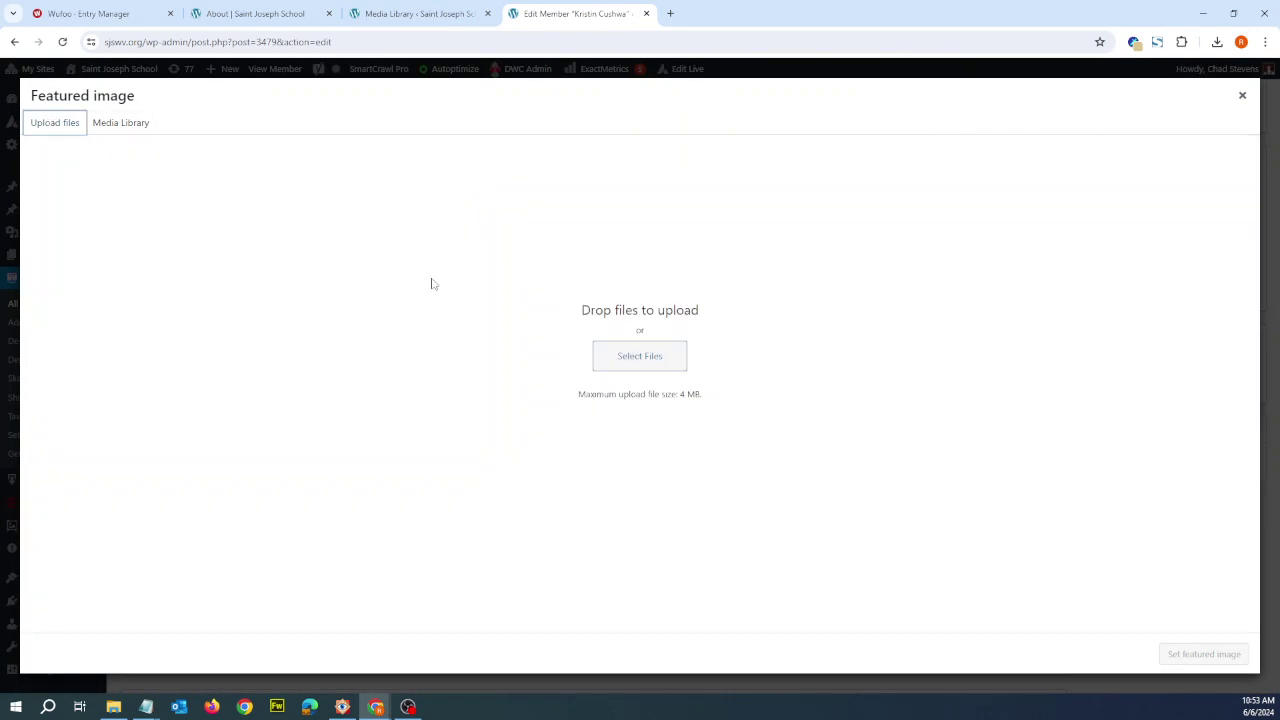
click(639, 356)
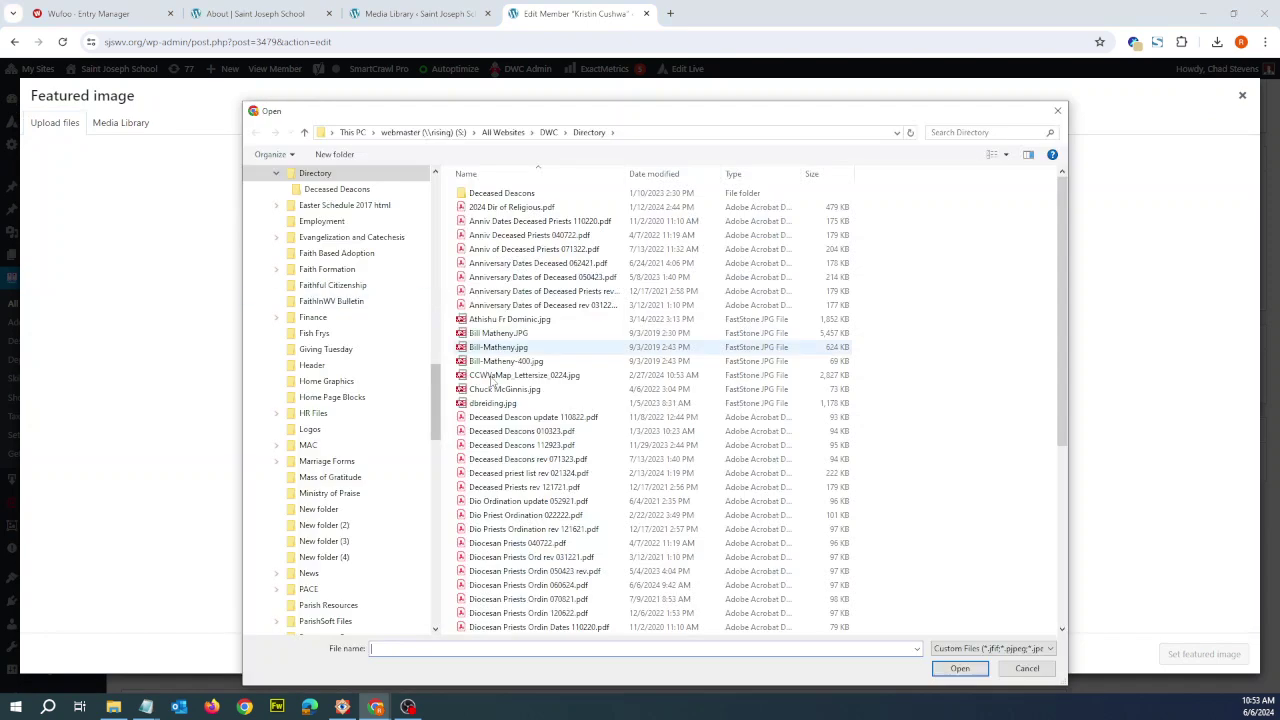
click(502, 132)
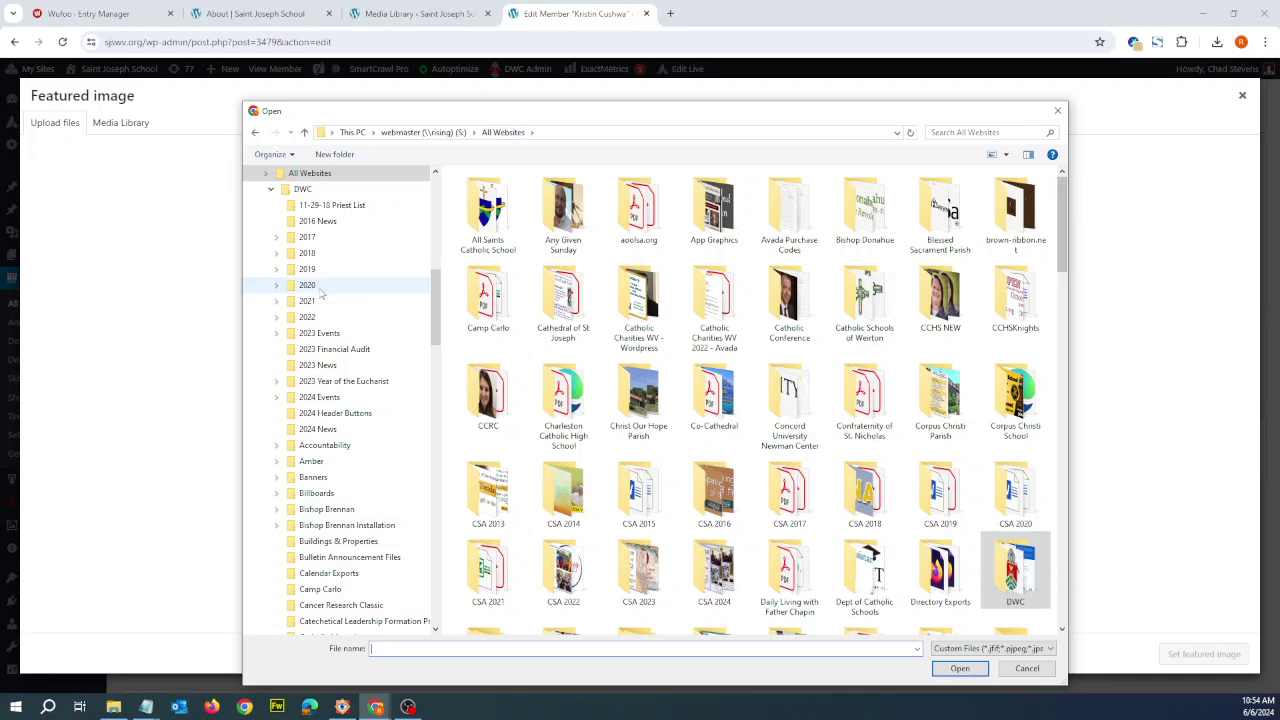
click(274, 188)
click(266, 175)
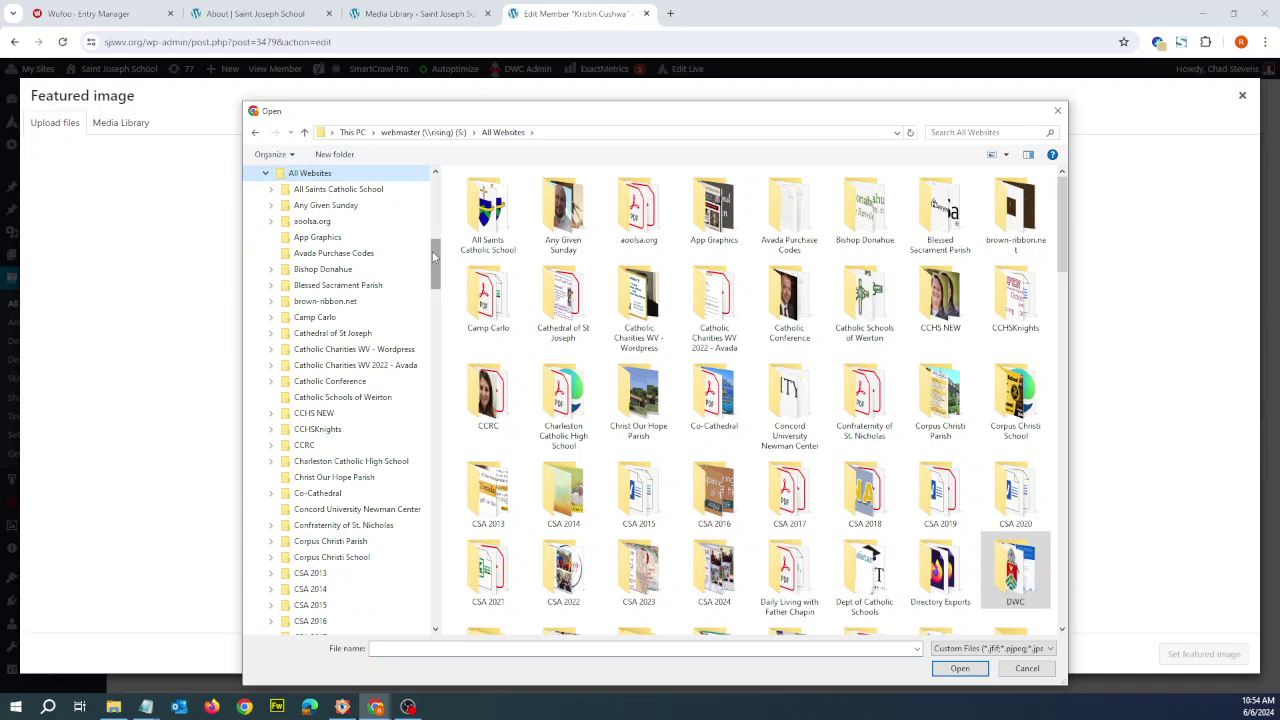
drag(437, 258, 482, 472)
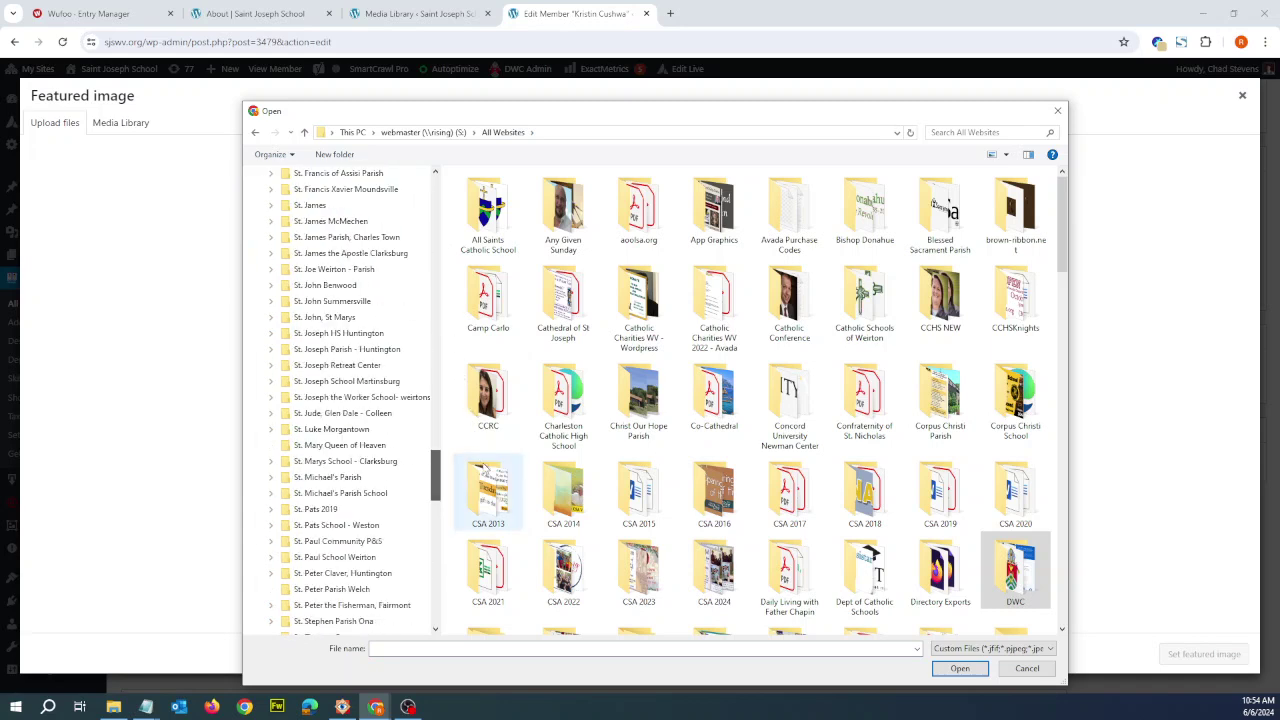
click(370, 386)
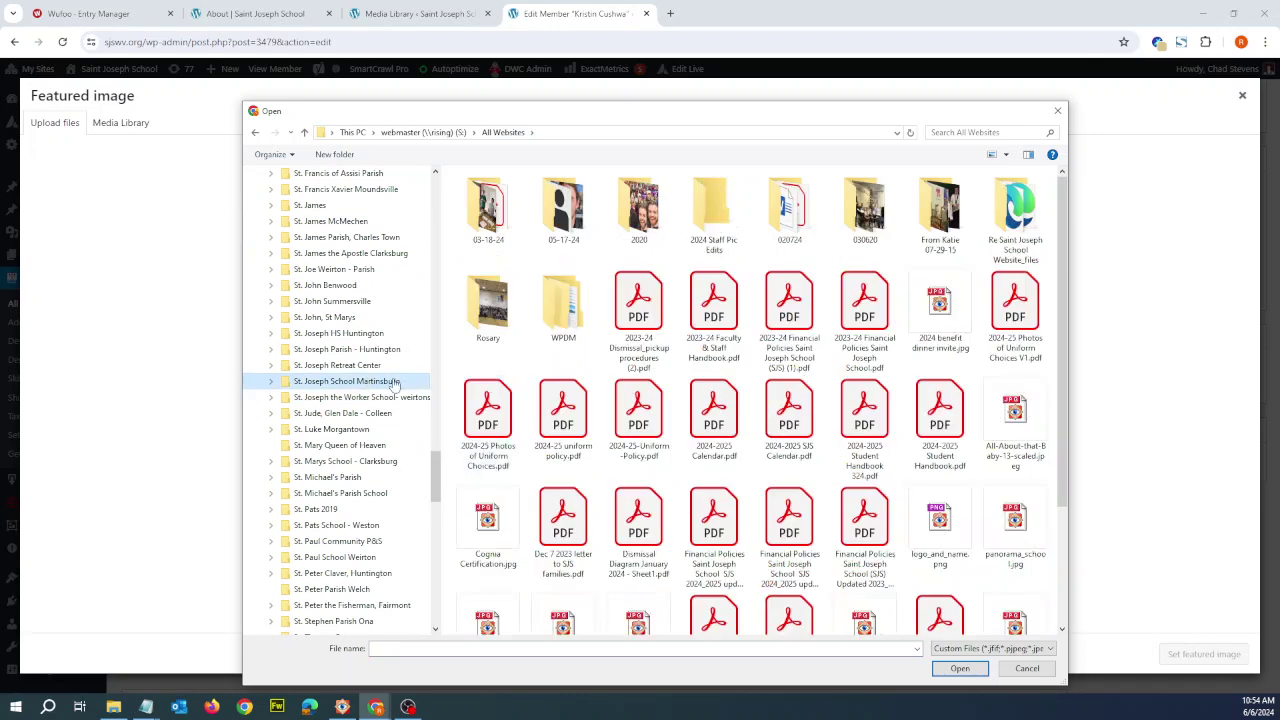
Upload the teacher's new 640x800 photo from 2024 Staff Pic Edits and set it as featured image.
double_click(708, 218)
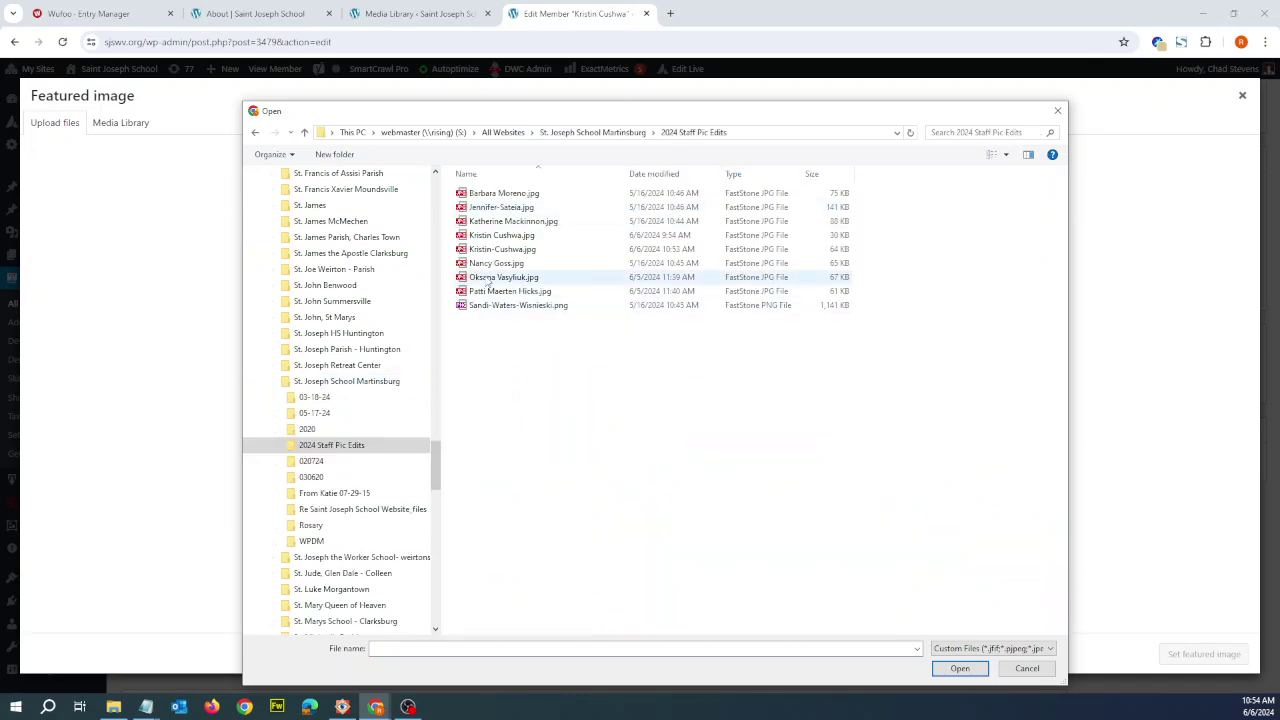
click(512, 250)
click(959, 669)
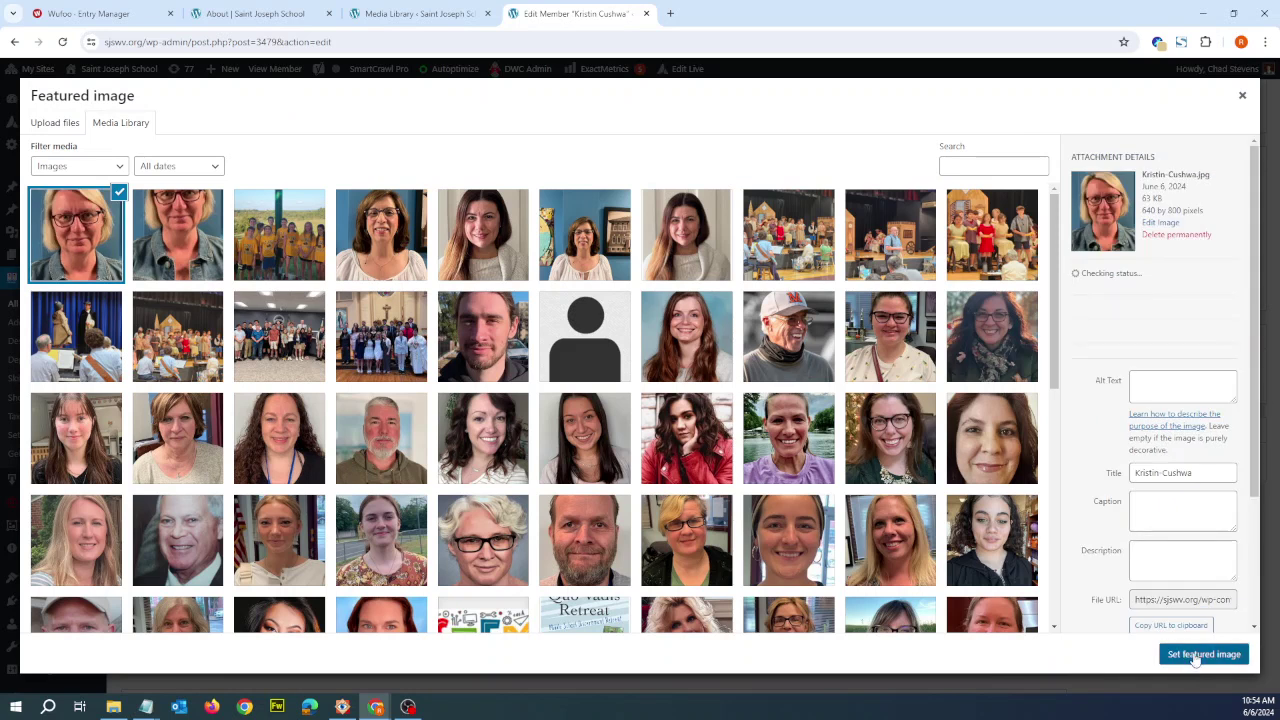
click(1195, 654)
Update the member entry, then reload the About page to confirm her new photo in the staff grid.
scroll(937, 409, up, 4)
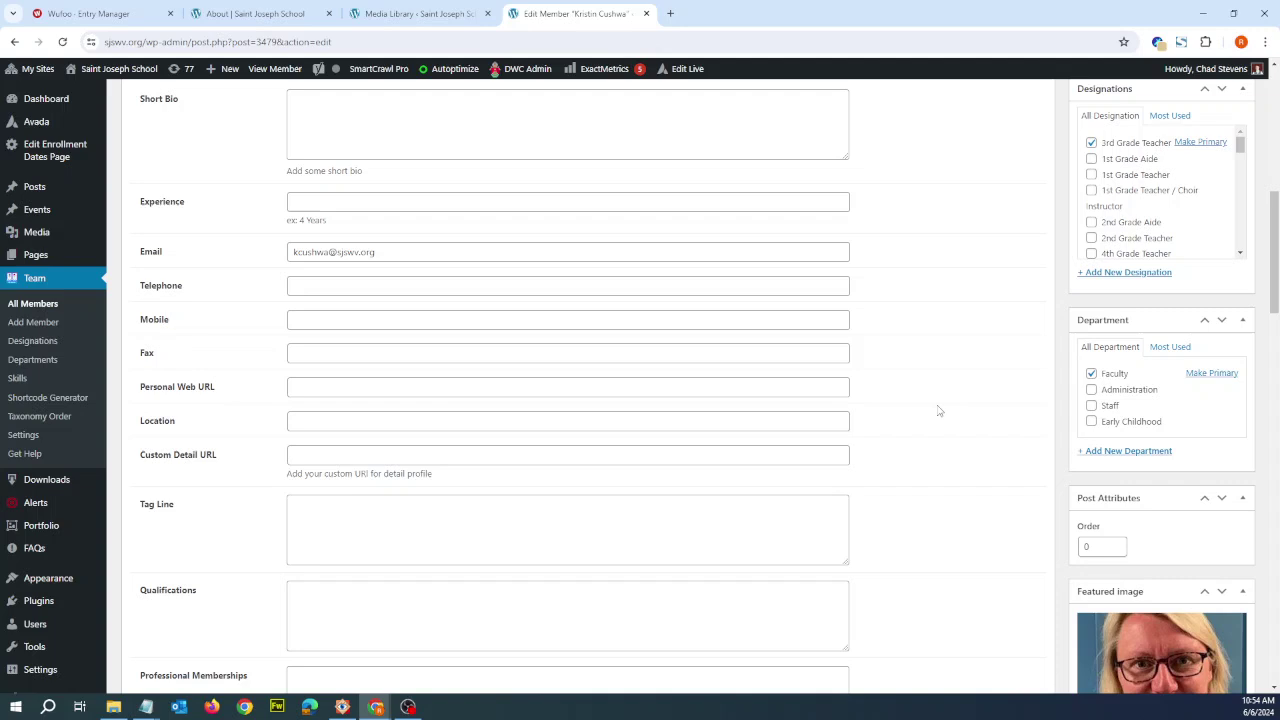
click(1222, 218)
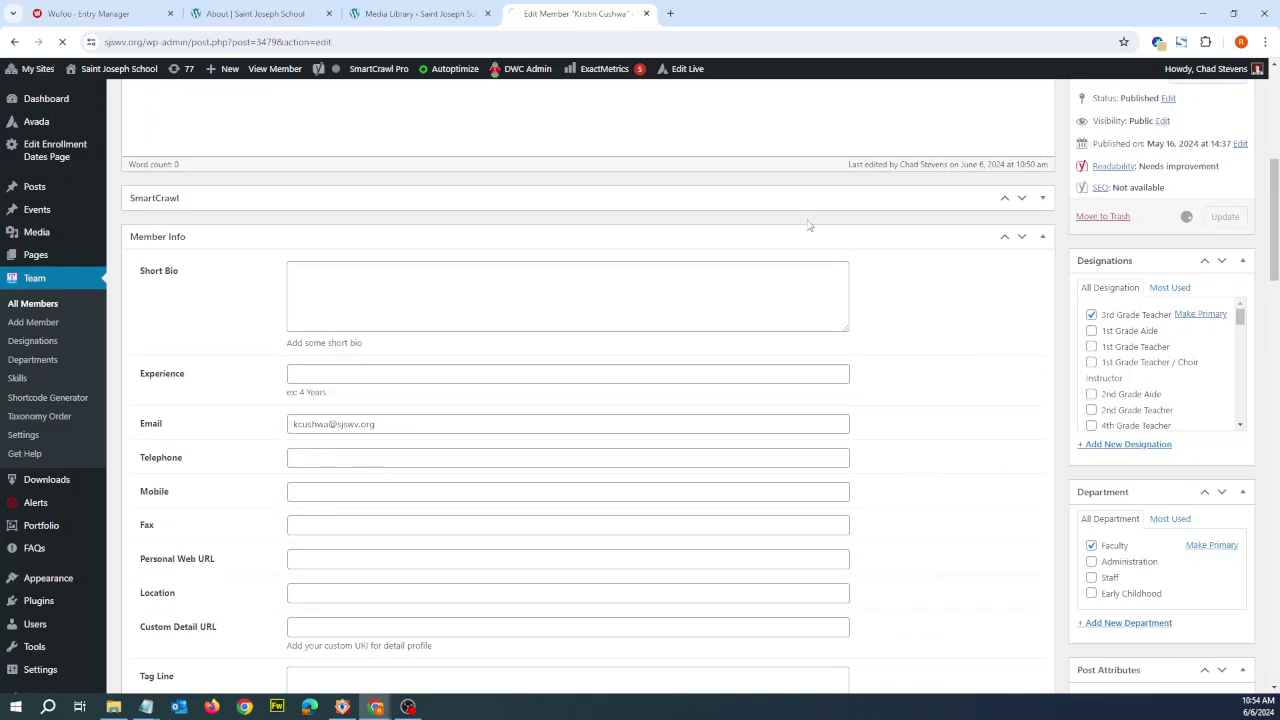
click(270, 13)
click(63, 42)
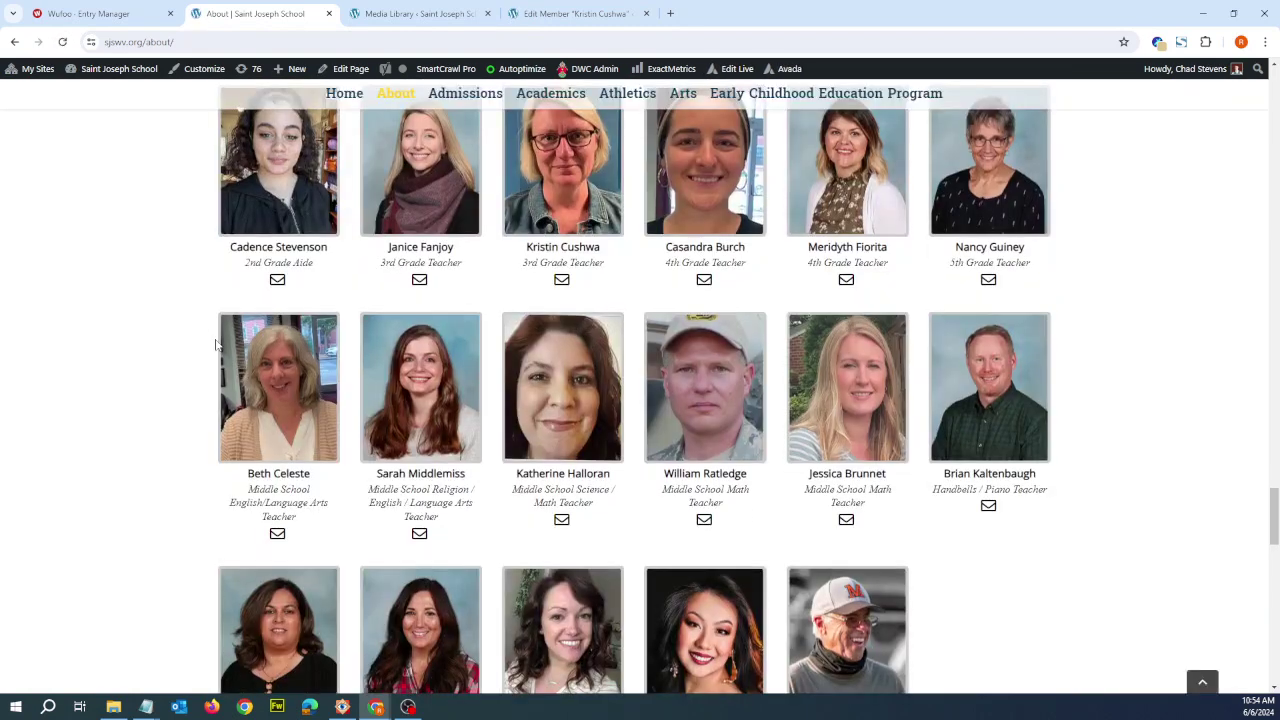
scroll(215, 343, up, 2)
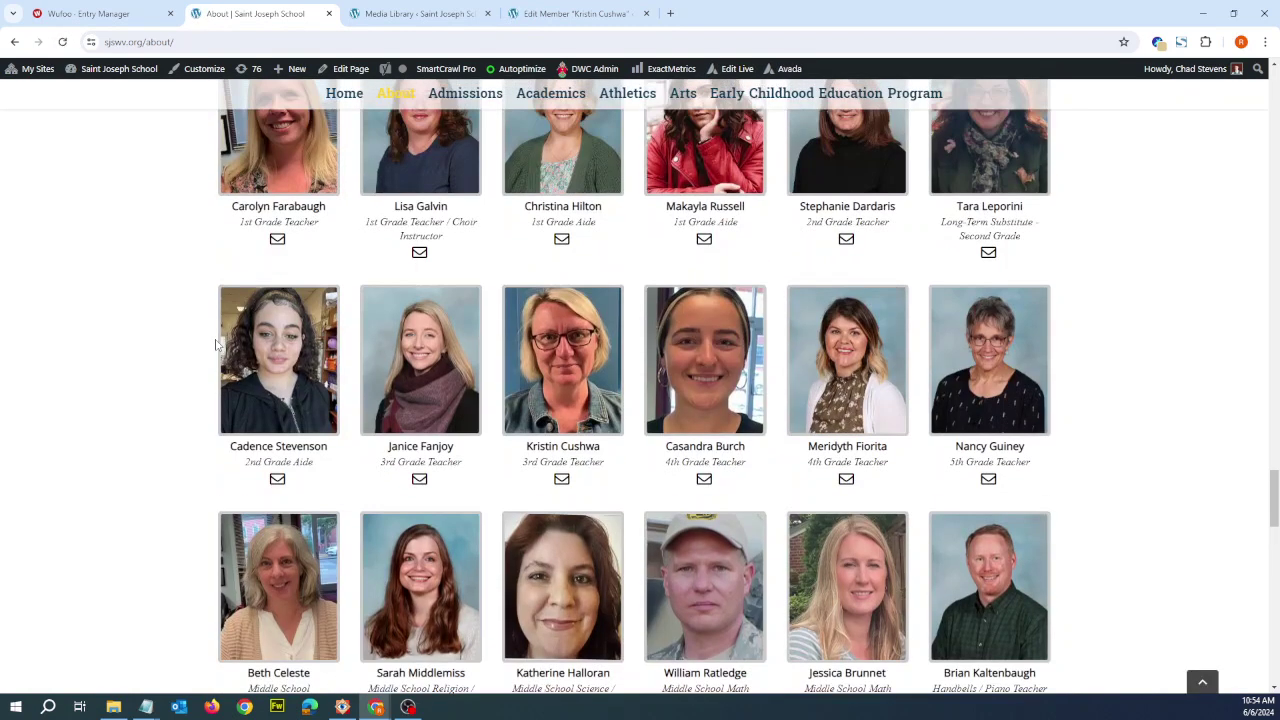